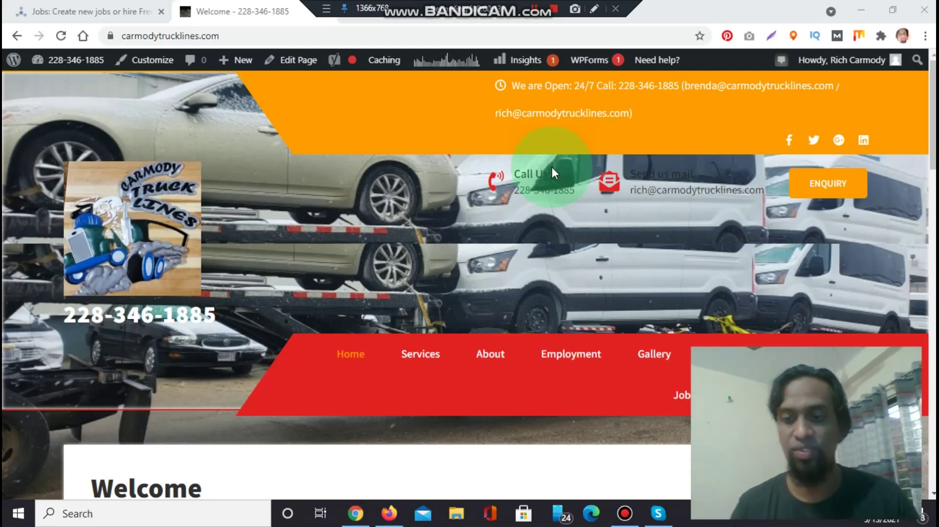
Open the site's WordPress dashboard and go to the page for adding new plugins.
mouse_move(62, 68)
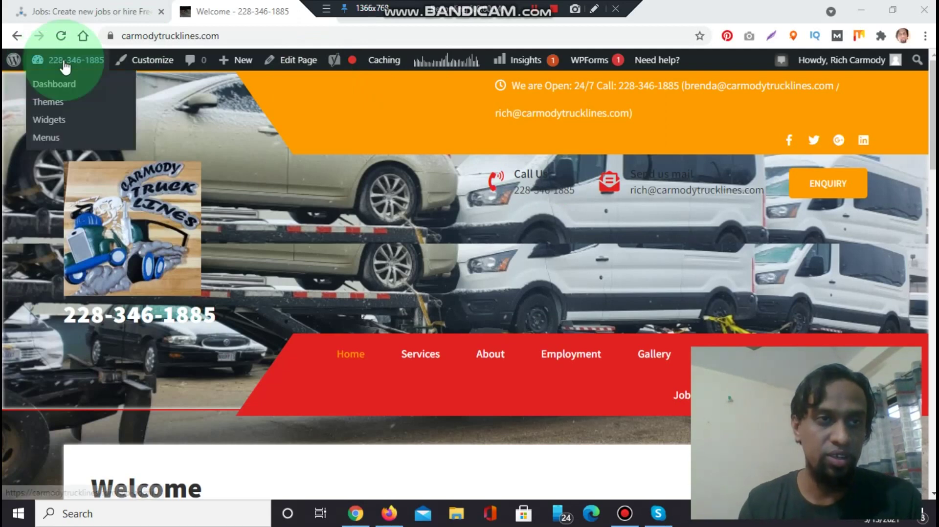
left_click(59, 86)
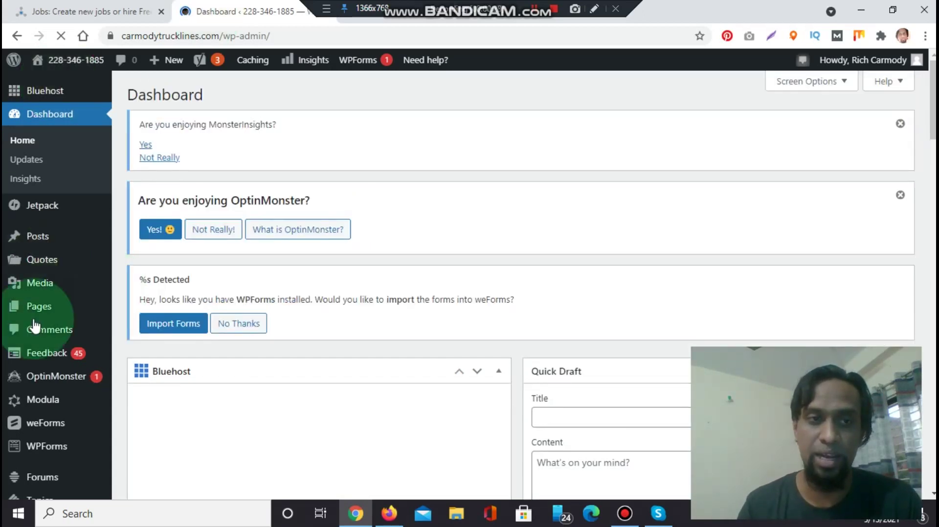
left_click(41, 286)
left_click(57, 379)
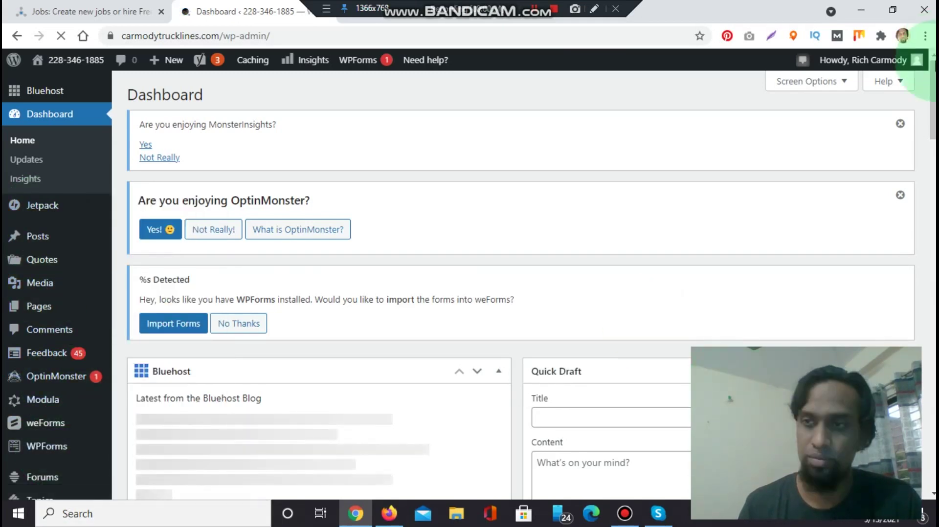
scroll(201, 348, "down", 2)
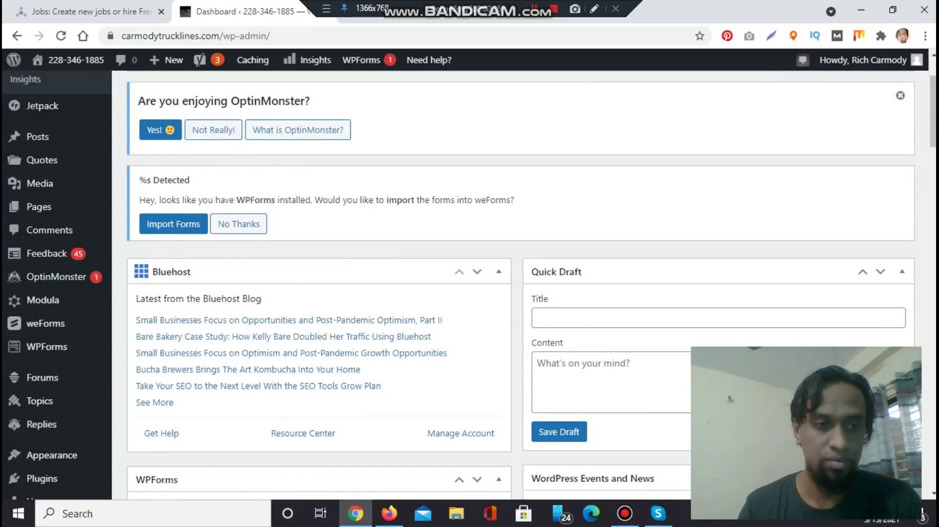
mouse_move(42, 478)
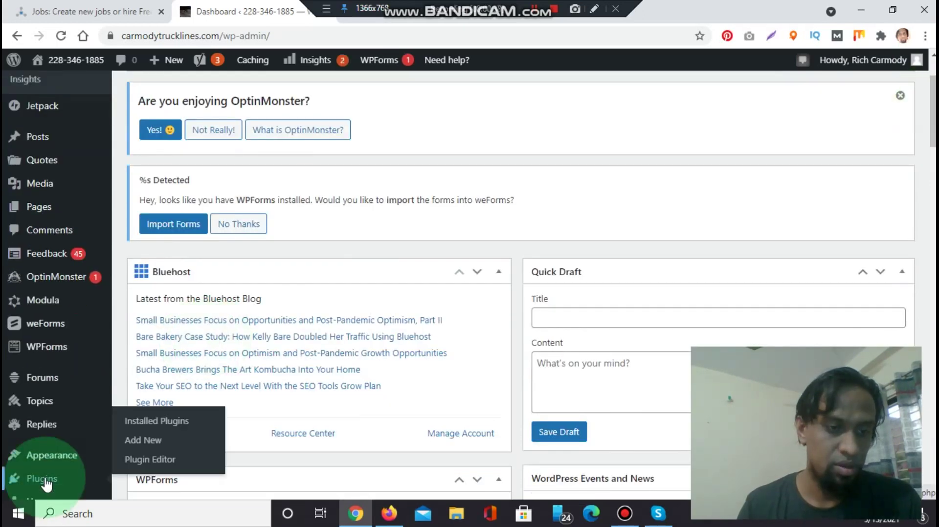
left_click(151, 448)
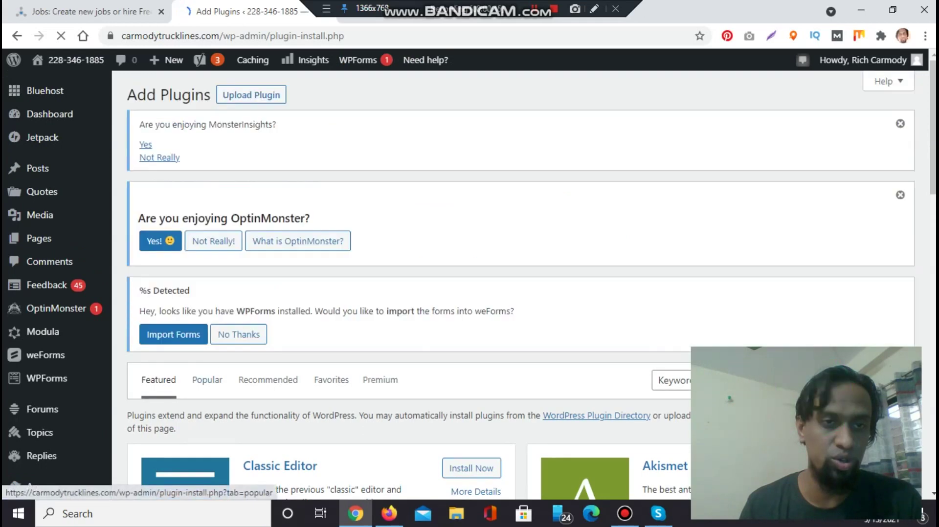
Search the plugin directory for "Updraftplus".
scroll(207, 379, "down", 2)
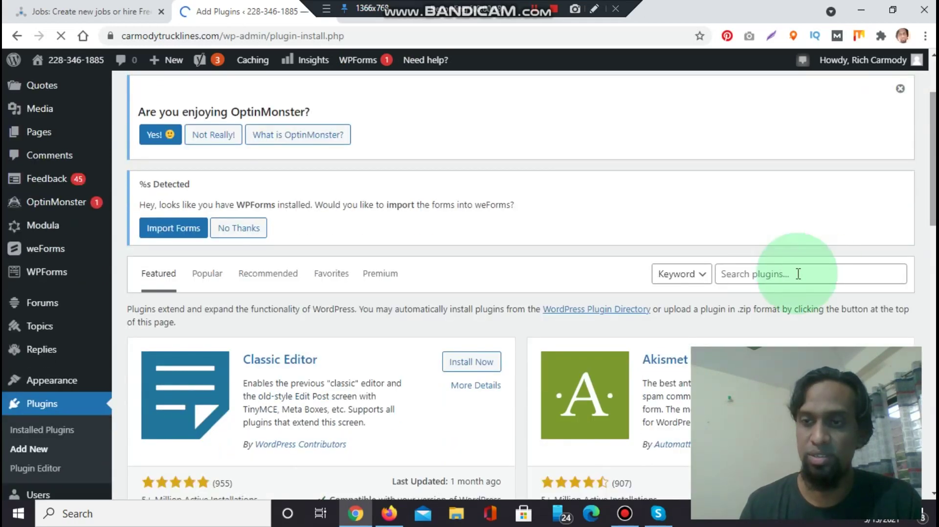
left_click(795, 275)
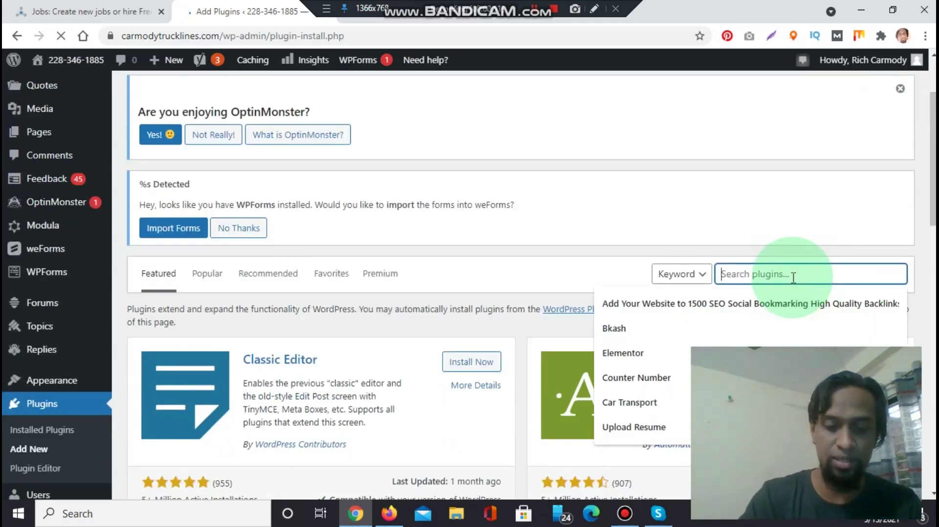
type("Up")
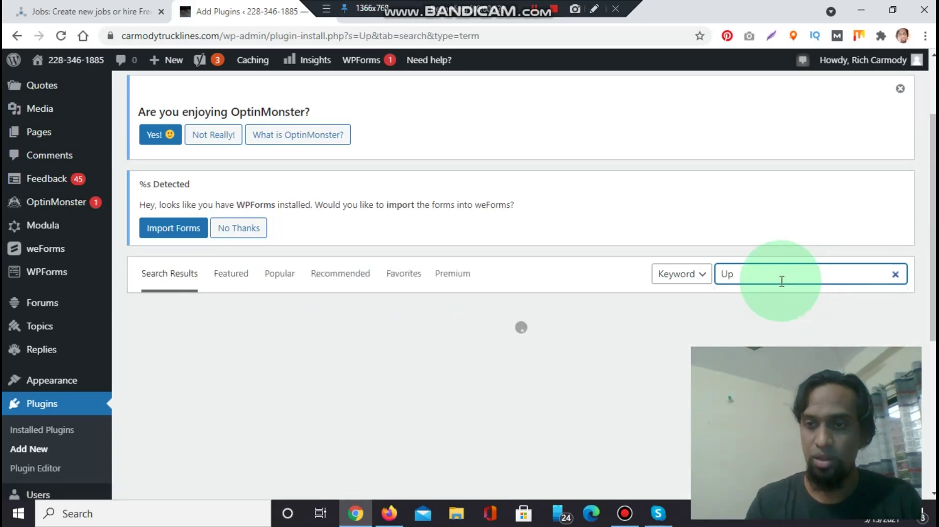
type("dra")
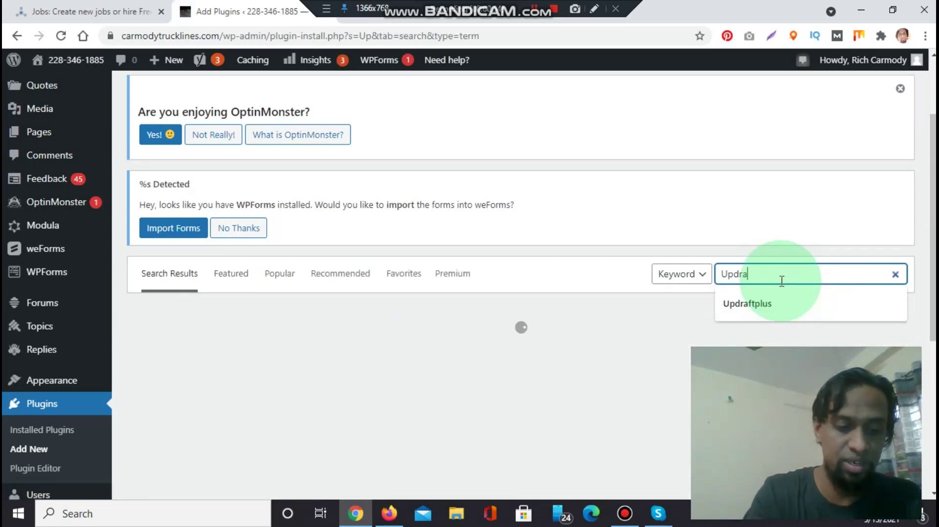
type("ftp")
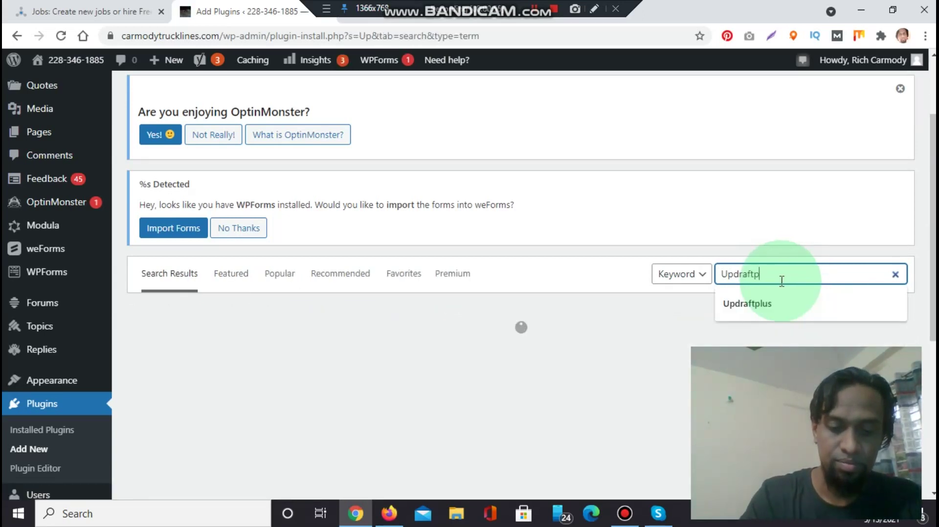
type("lus")
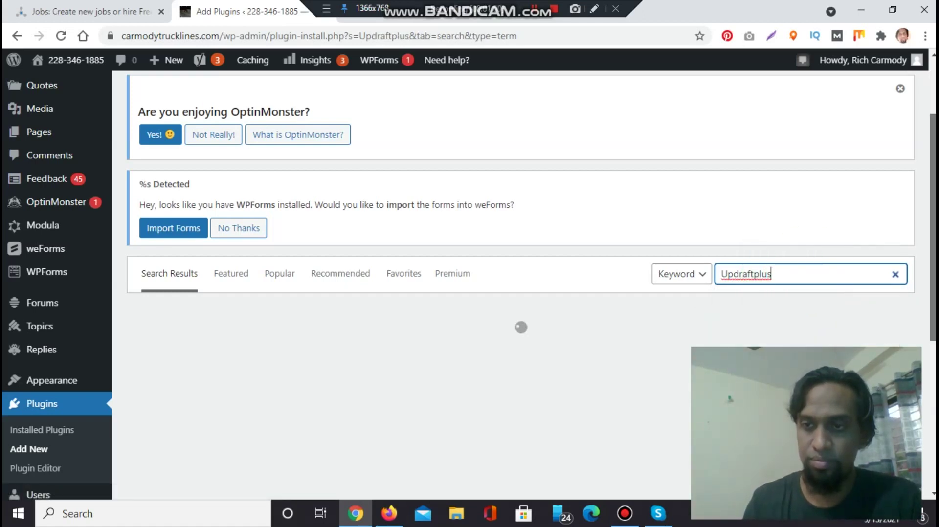
Examine the last update date and WordPress compatibility listed for the UpdraftPlus WordPress Backup Plugin.
scroll(521, 274, "down", 2)
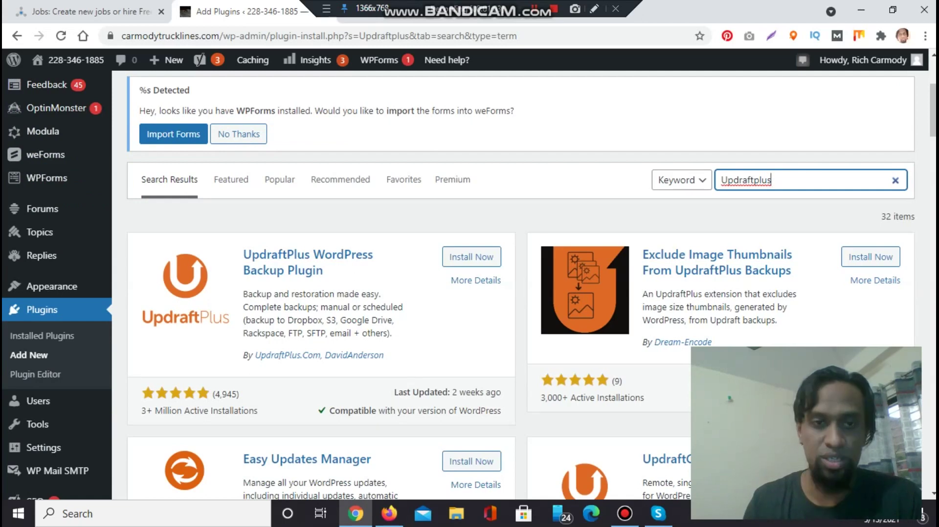
left_click(346, 257)
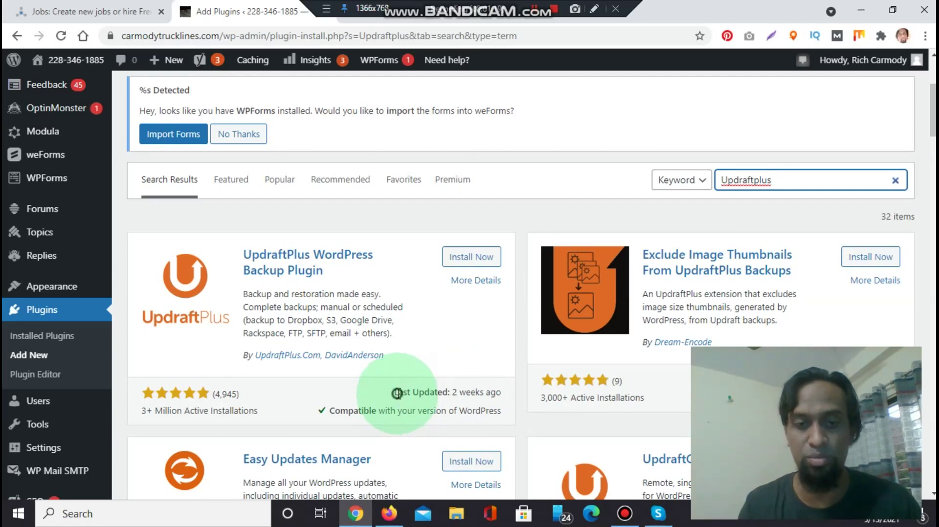
left_click_drag(397, 393, 502, 394)
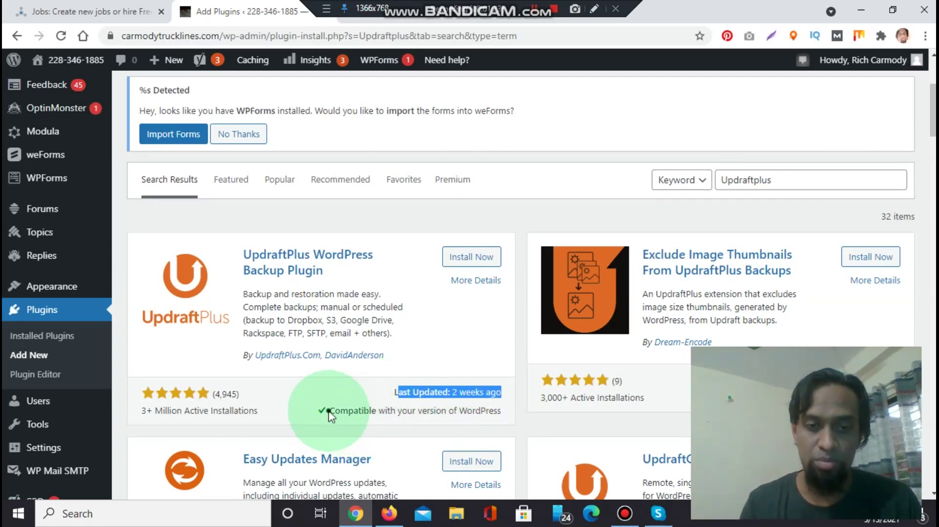
left_click_drag(330, 410, 514, 410)
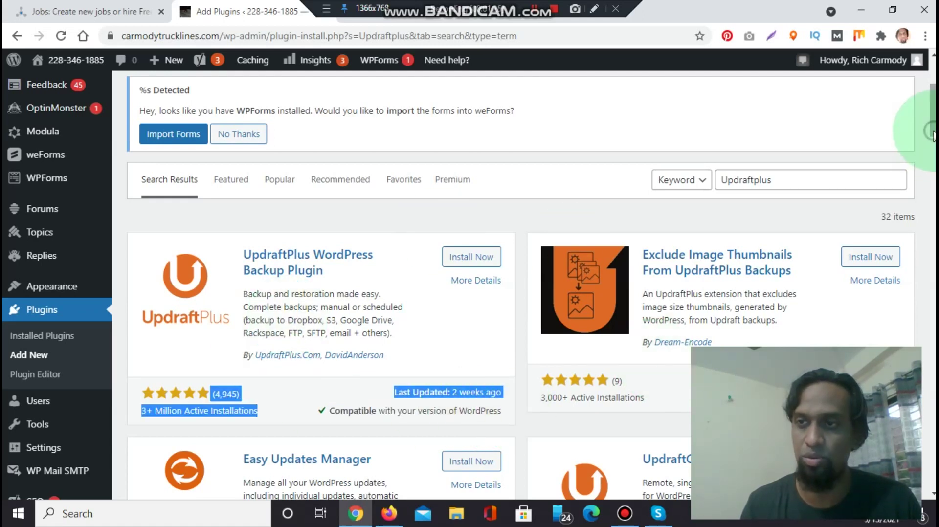
scroll(902, 142, "up", 3)
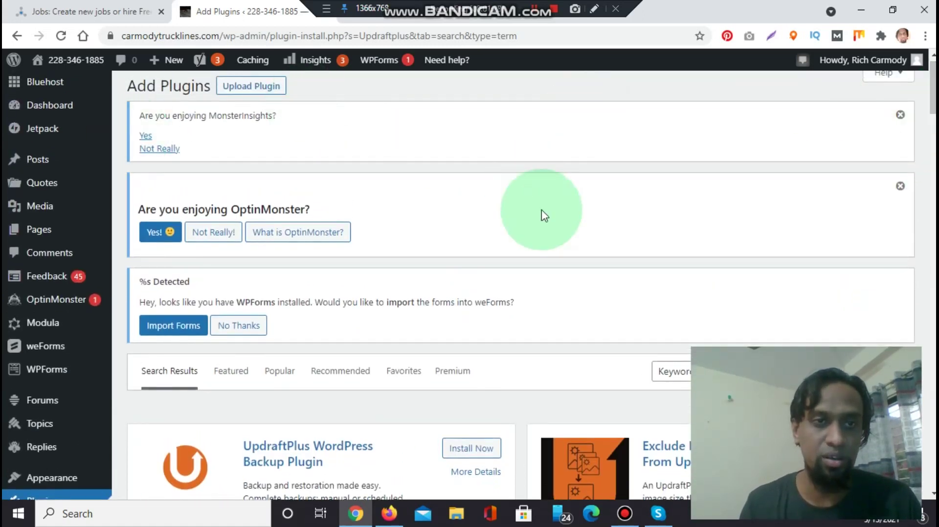
scroll(926, 81, "up", 1)
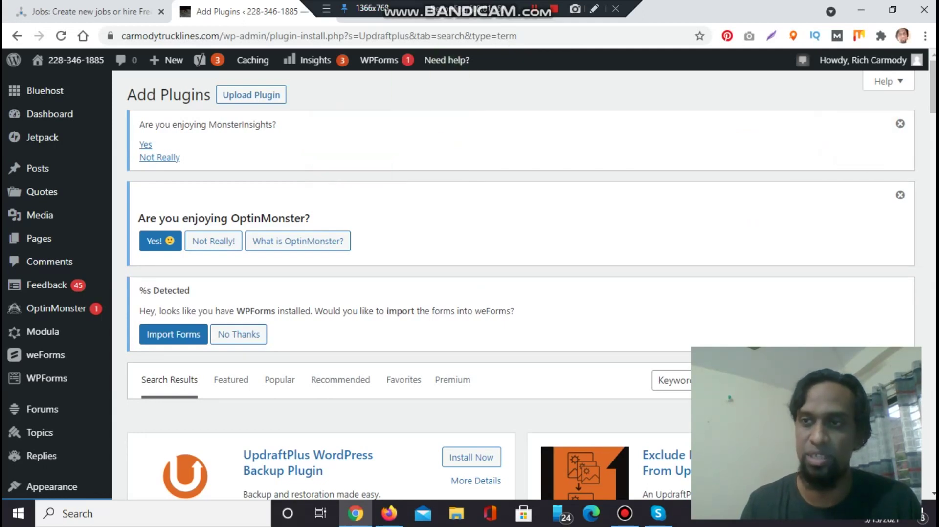
Install and activate the UpdraftPlus WordPress Backup Plugin.
scroll(520, 271, "down", 5)
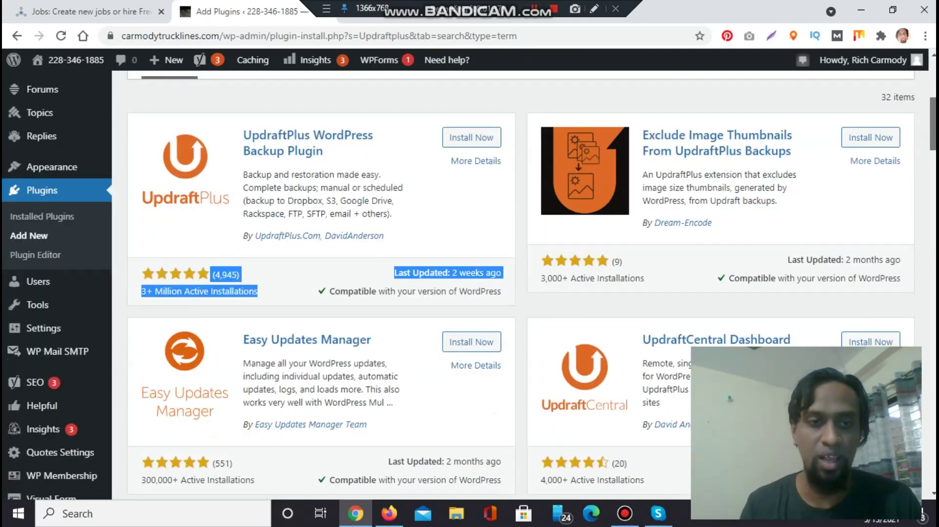
left_click(463, 147)
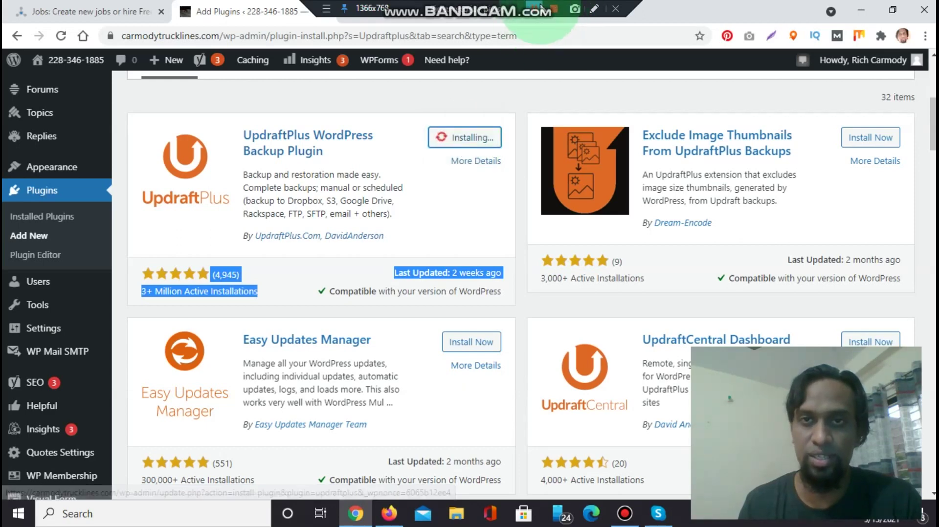
left_click(496, 137)
left_click(476, 140)
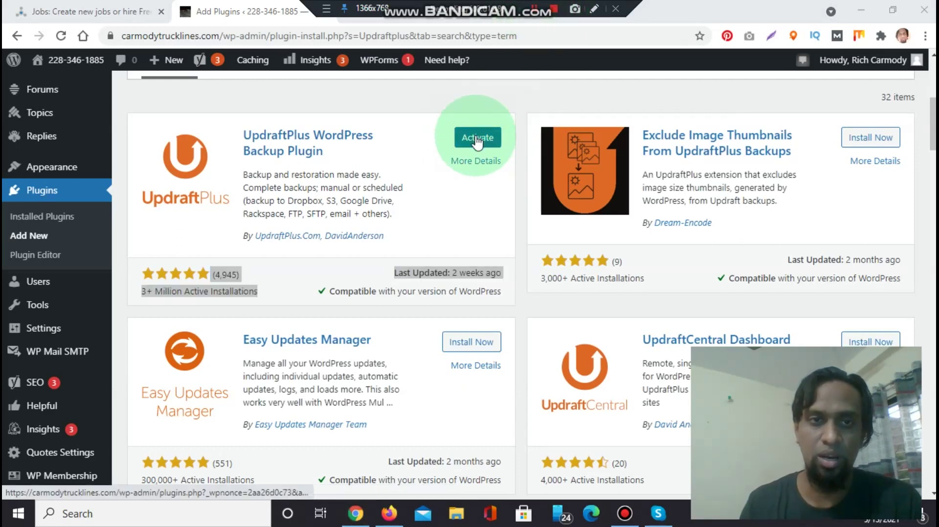
left_click(477, 140)
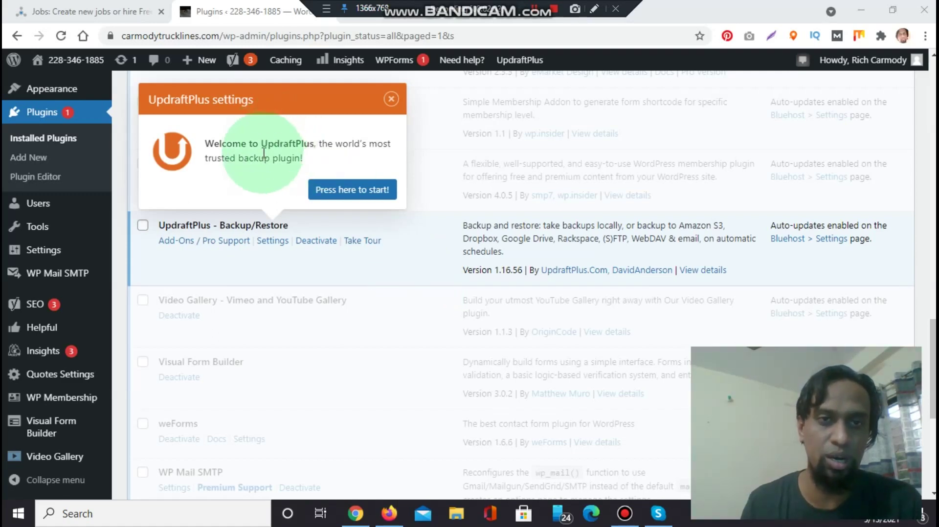
Start the UpdraftPlus welcome tour and advance it past the first backup to the backup schedule settings.
left_click(342, 191)
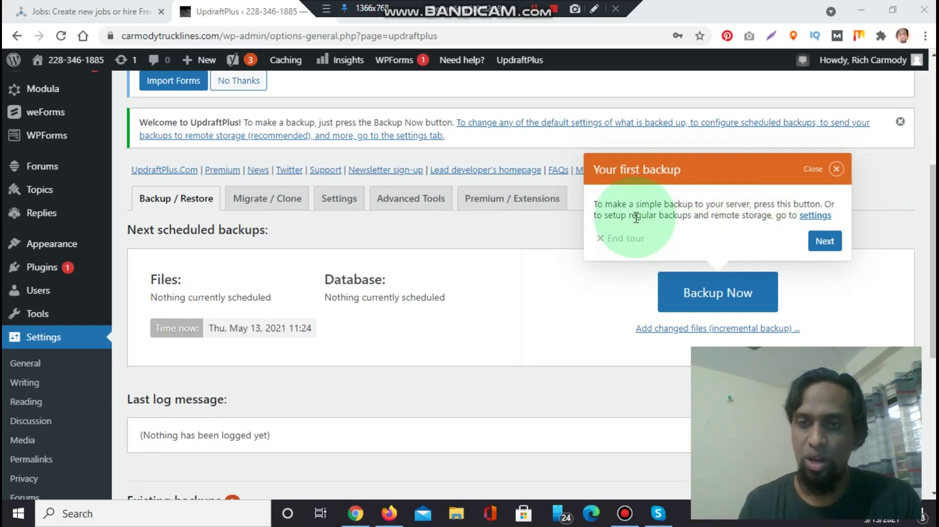
left_click(815, 249)
left_click(824, 242)
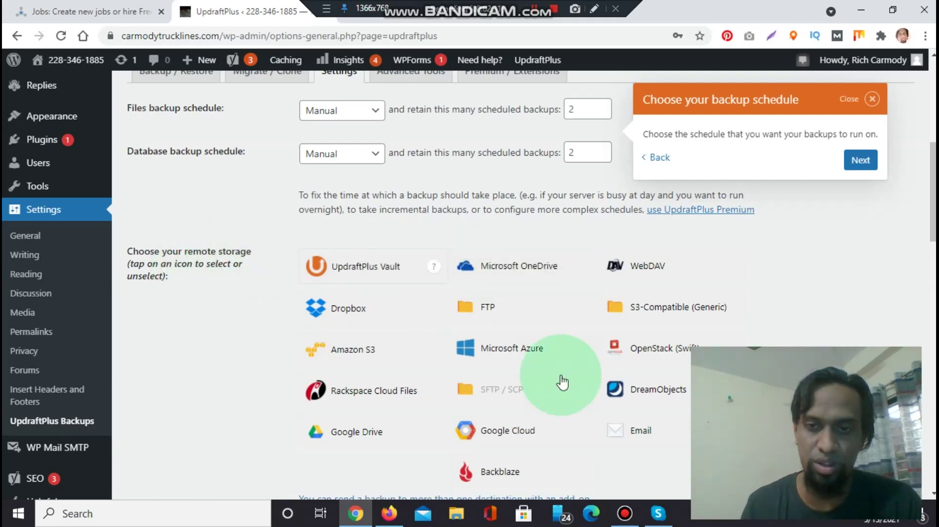
Choose UpdraftPlus Vault as the remote storage for the backups.
scroll(489, 293, "down", 2)
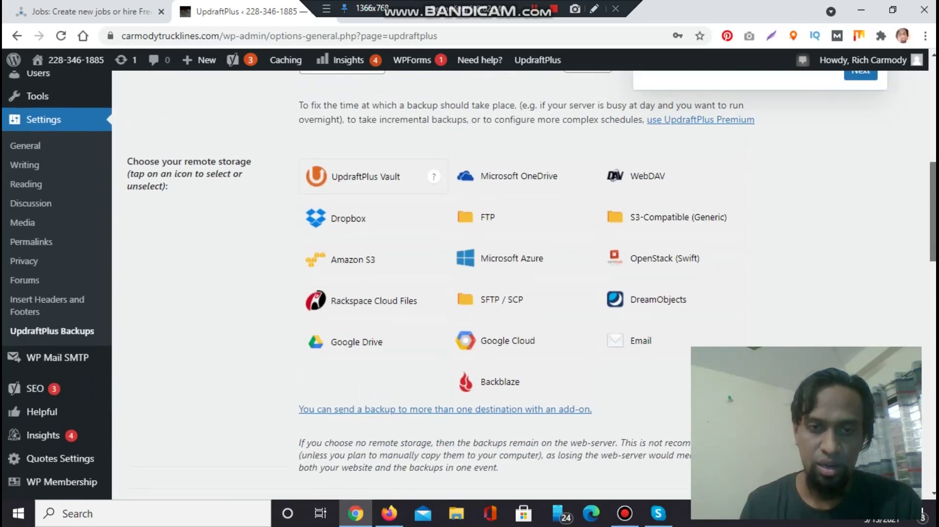
scroll(469, 284, "up", 1)
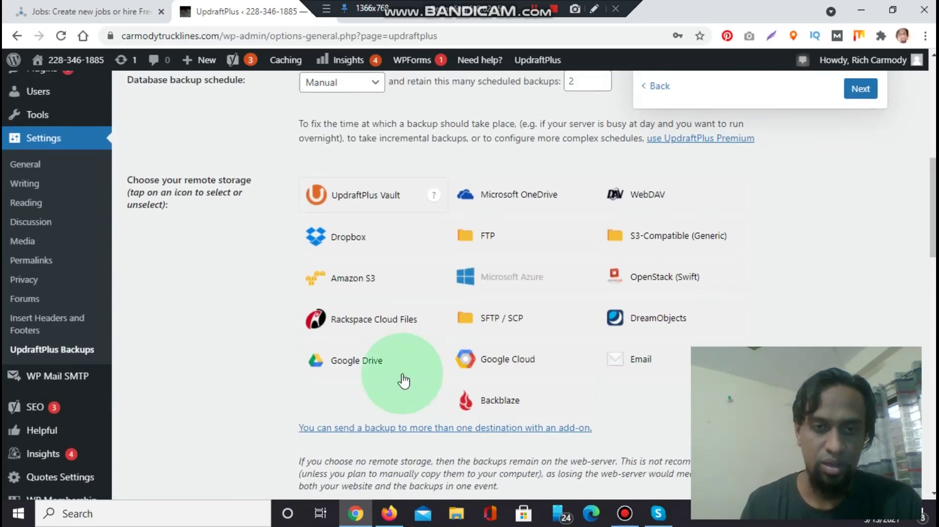
left_click(374, 195)
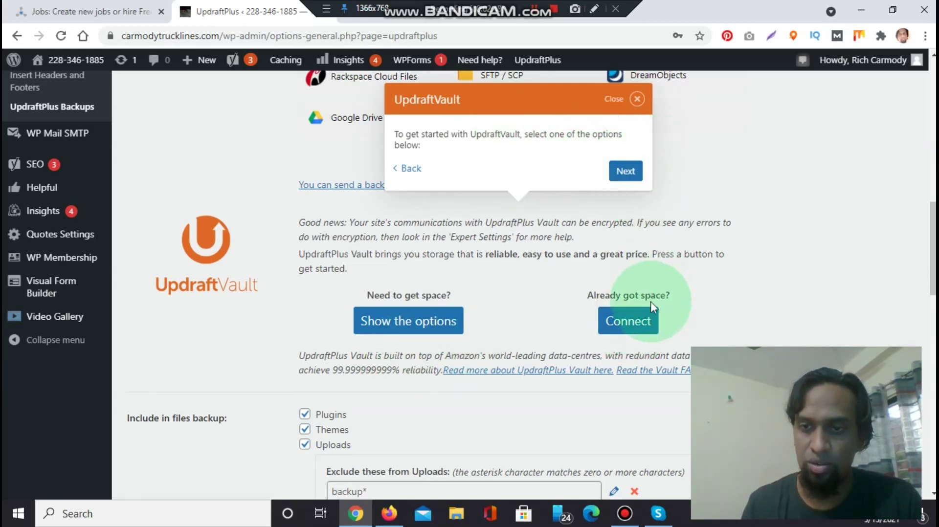
Look through the backup settings, then advance the tour through UpdraftVault, More settings, Save and UpdraftCentral, and finish it.
scroll(537, 293, "down", 4)
scroll(489, 284, "down", 10)
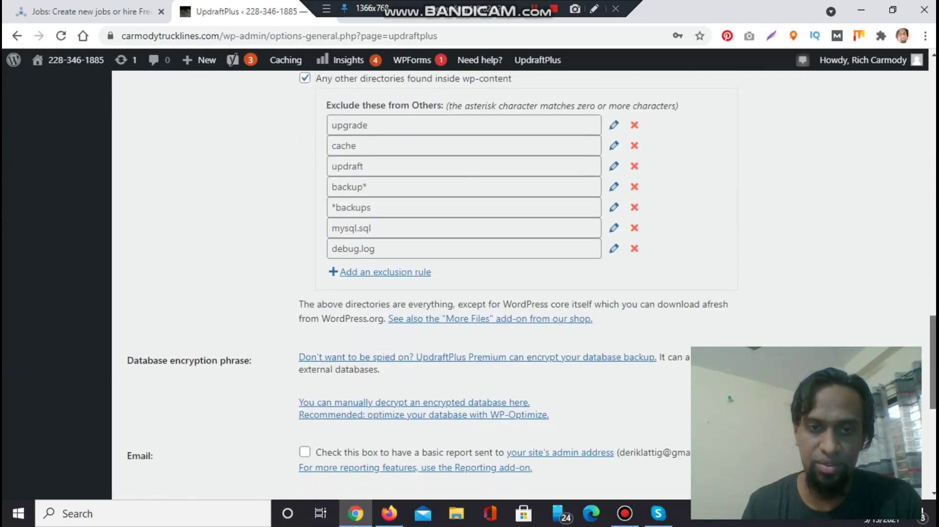
scroll(894, 308, "down", 4)
scroll(867, 206, "up", 18)
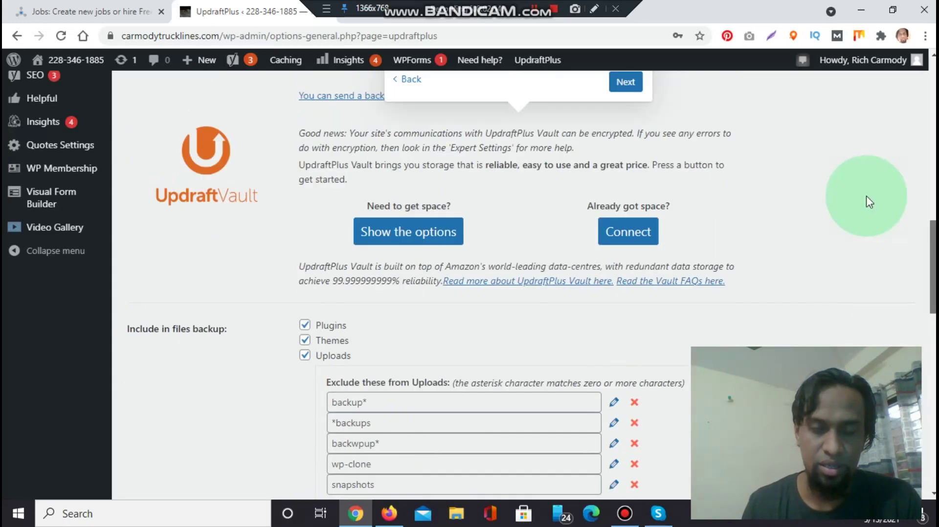
scroll(870, 220, "down", 4)
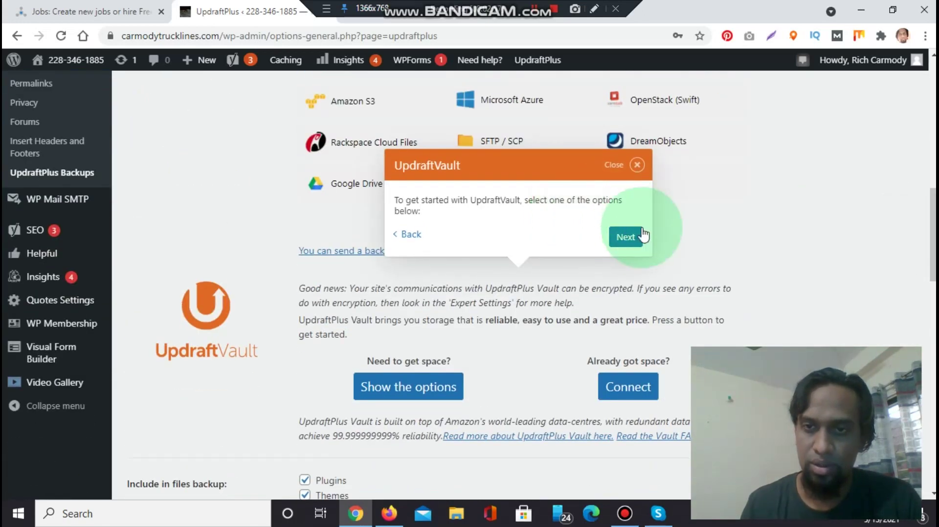
left_click(617, 239)
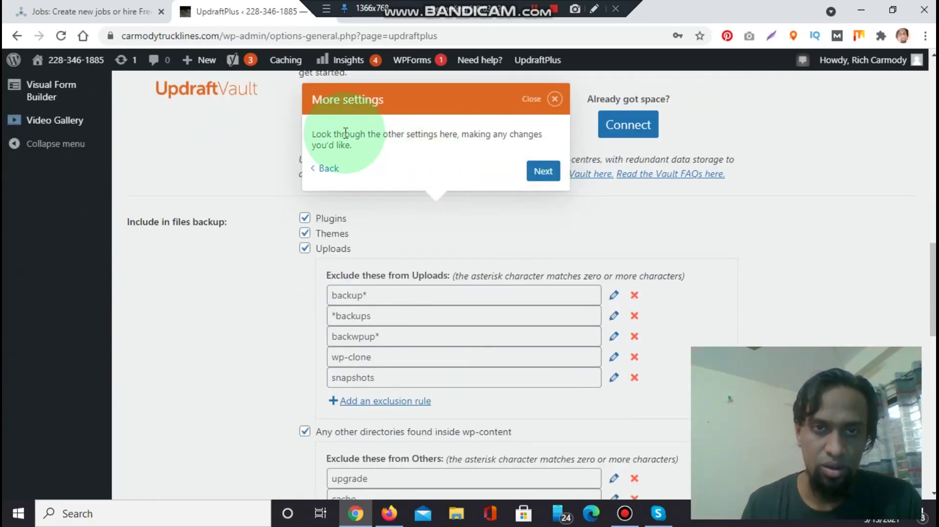
left_click(541, 172)
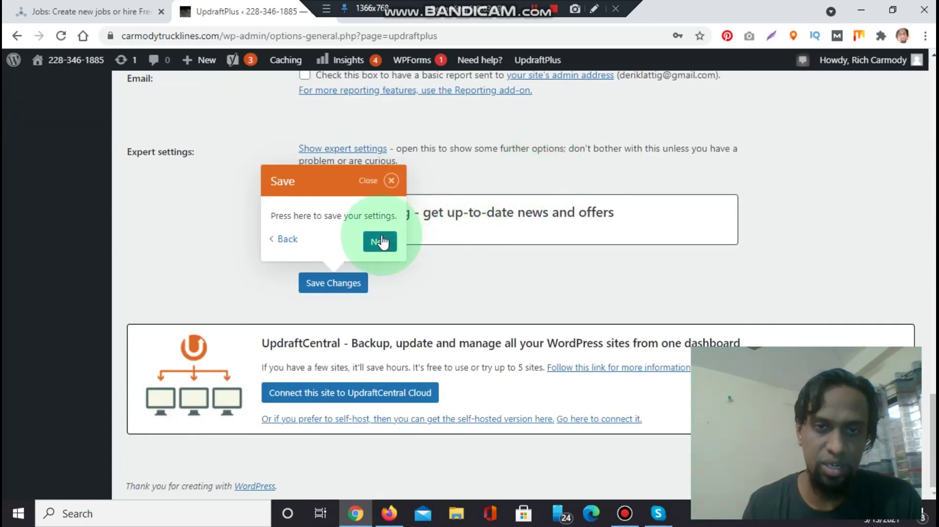
left_click(381, 241)
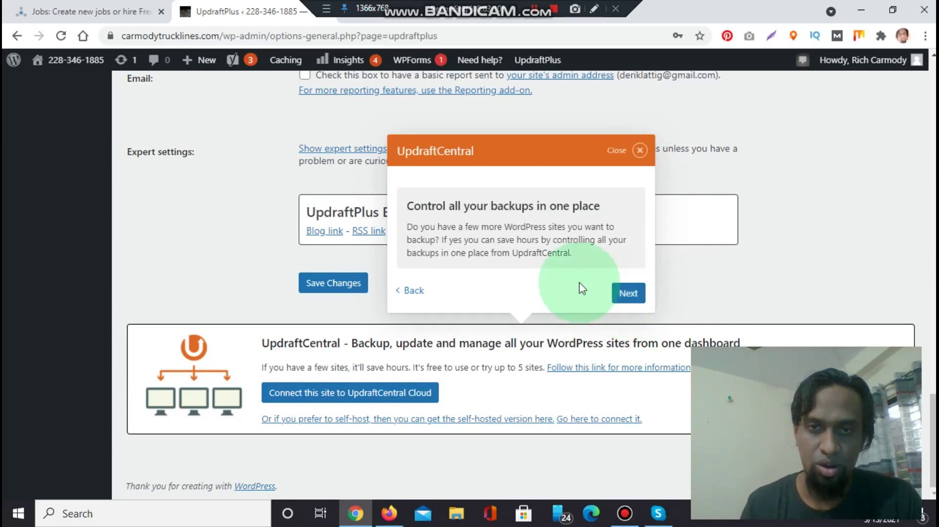
left_click(627, 298)
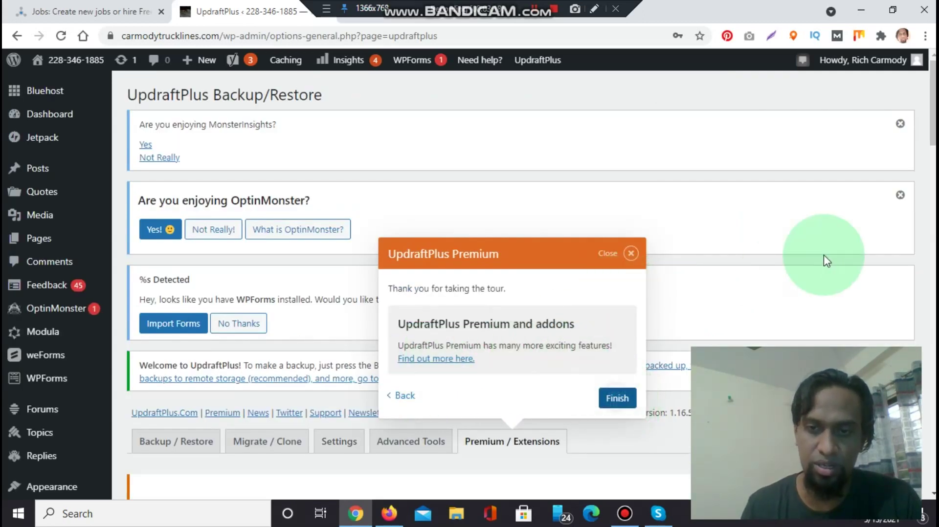
left_click(617, 399)
scroll(518, 283, "down", 15)
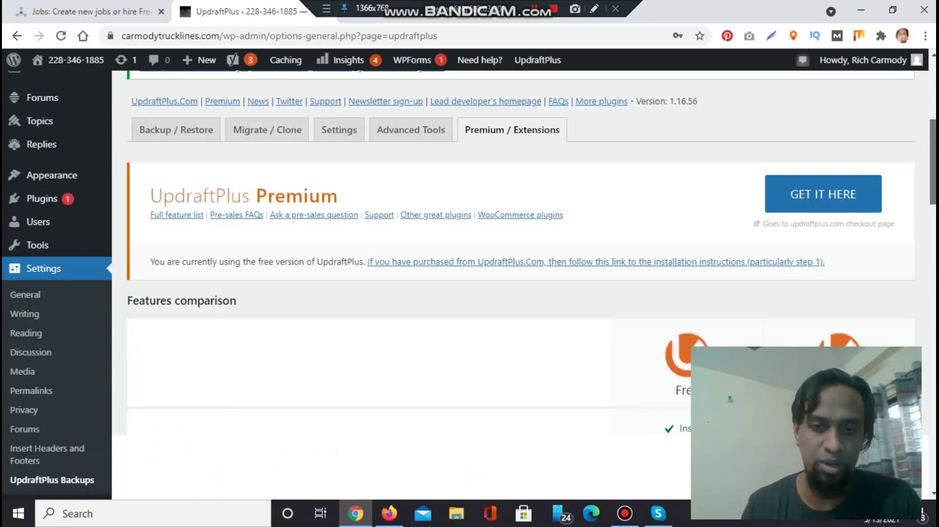
Look through the comparison of free and Premium UpdraftPlus features.
scroll(518, 283, "up", 2)
scroll(518, 284, "up", 2)
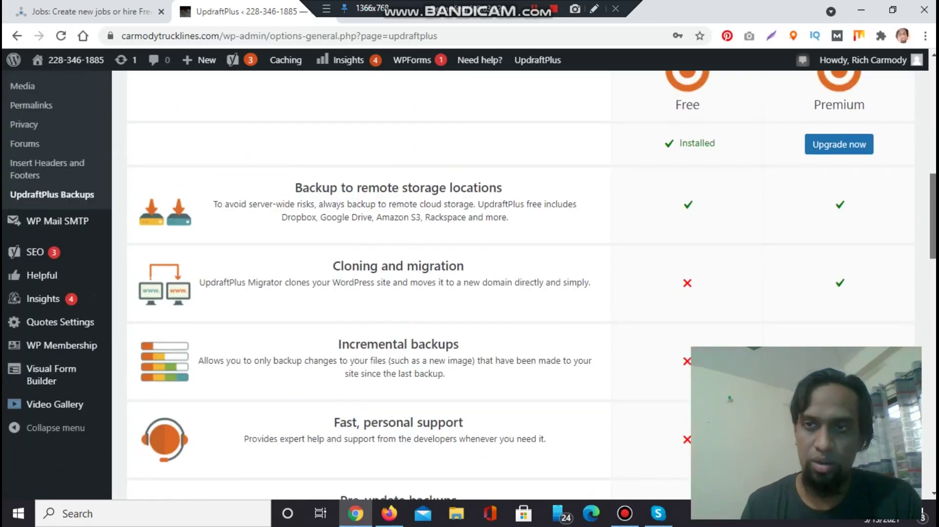
scroll(519, 283, "down", 20)
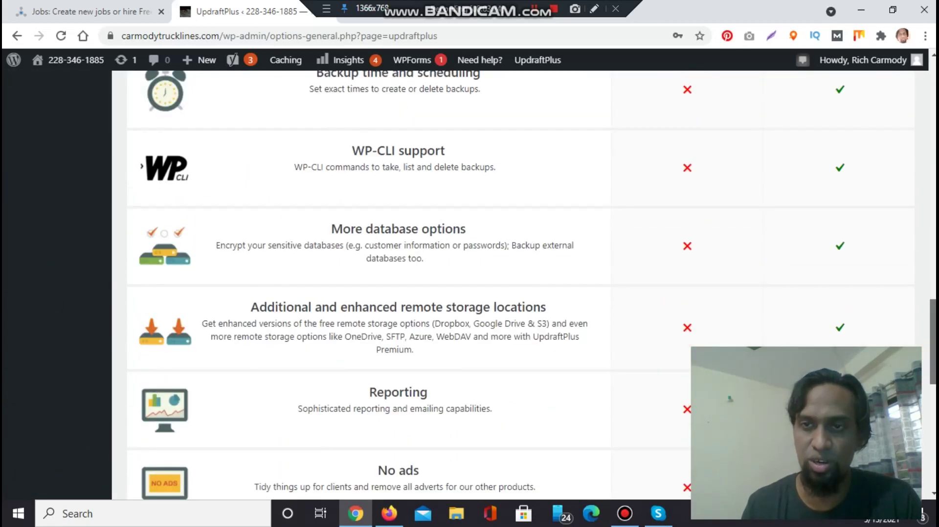
scroll(905, 274, "up", 20)
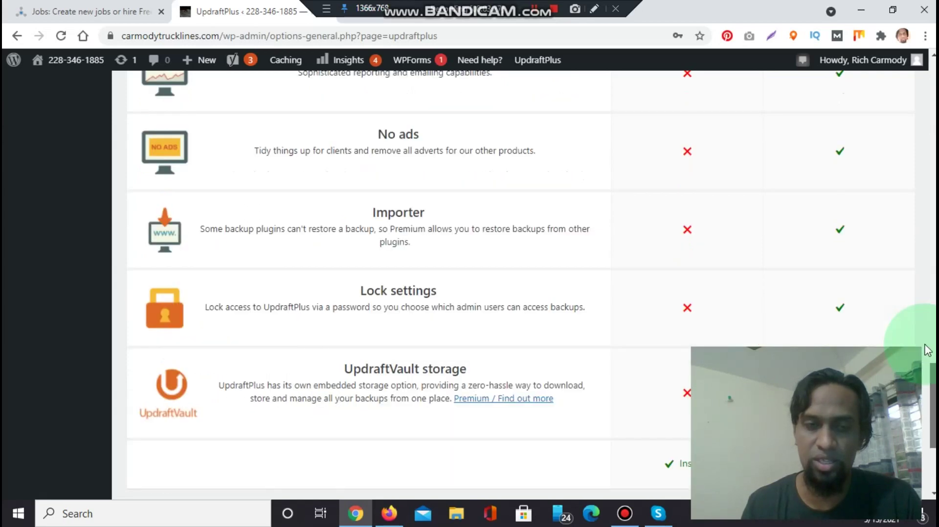
scroll(876, 168, "down", 1)
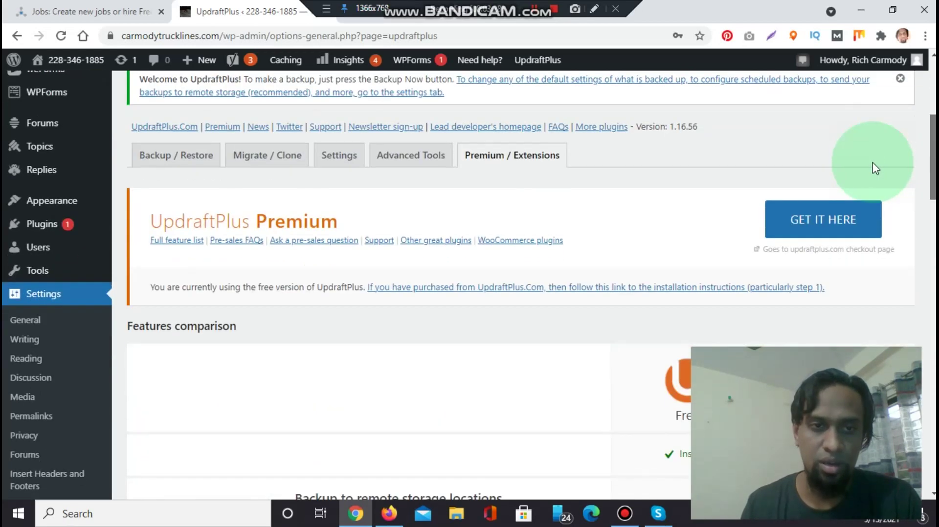
Open the Backup / Restore section and review the scheduled backups, last log message and existing backups.
left_click(175, 157)
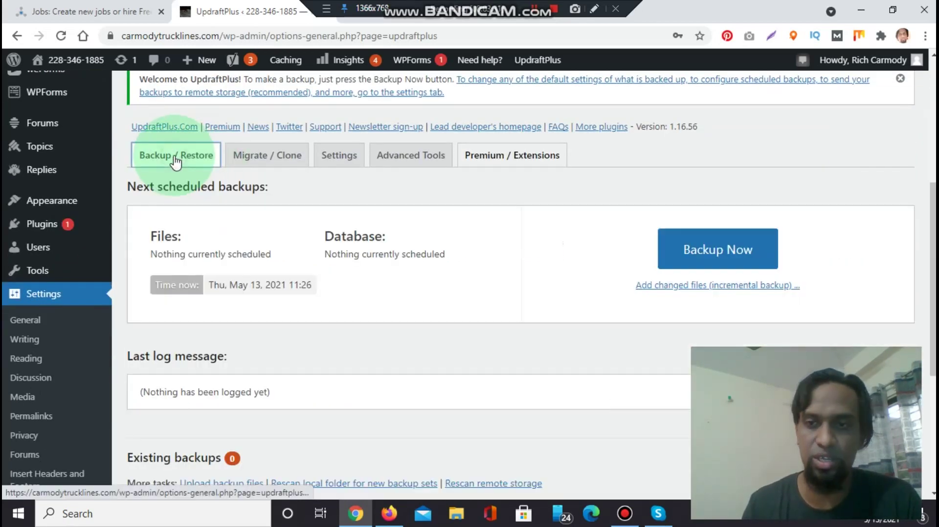
left_click(530, 404)
left_click(932, 225)
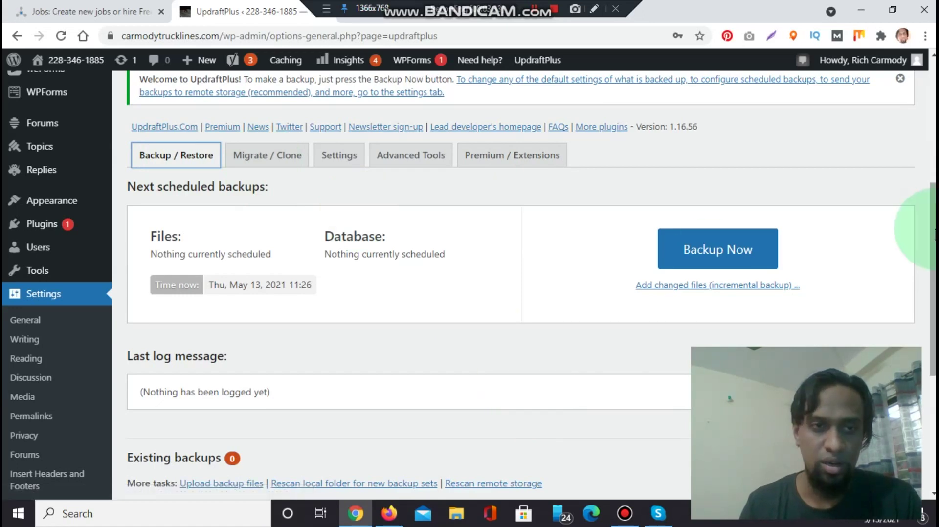
left_click(731, 255)
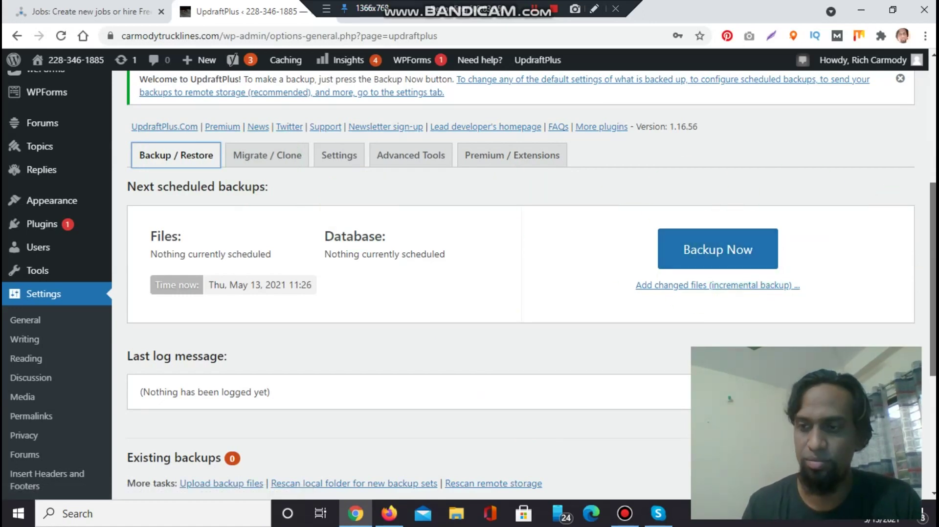
scroll(521, 282, "down", 5)
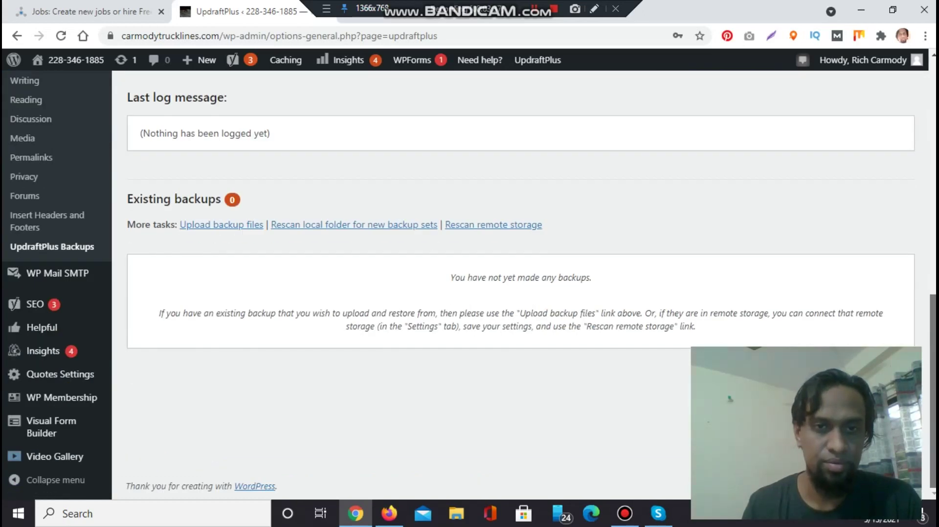
left_click_drag(926, 295, 895, 161)
left_click(721, 313)
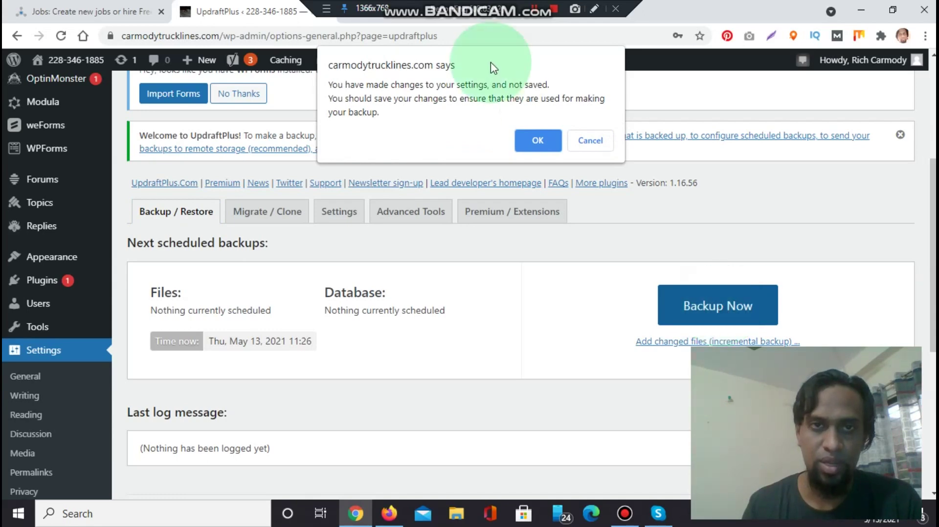
left_click(590, 140)
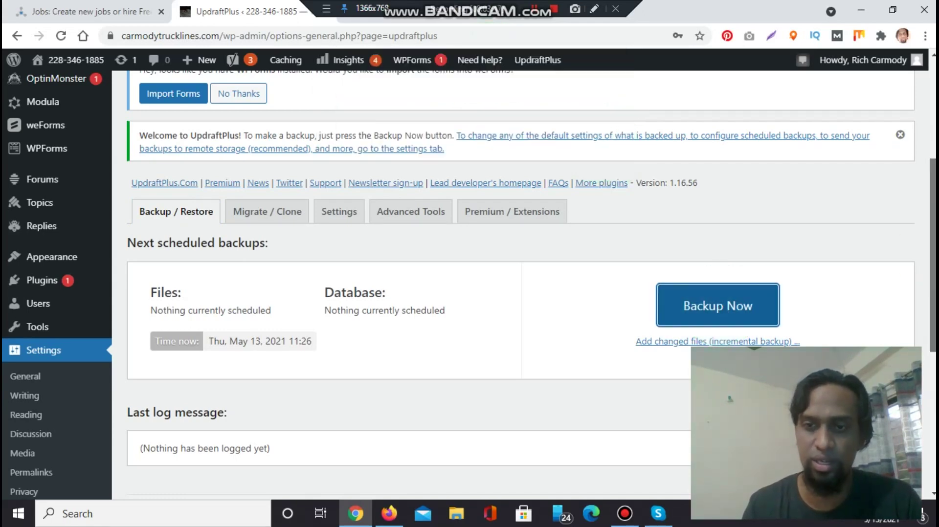
scroll(912, 254, "down", 6)
scroll(915, 267, "up", 10)
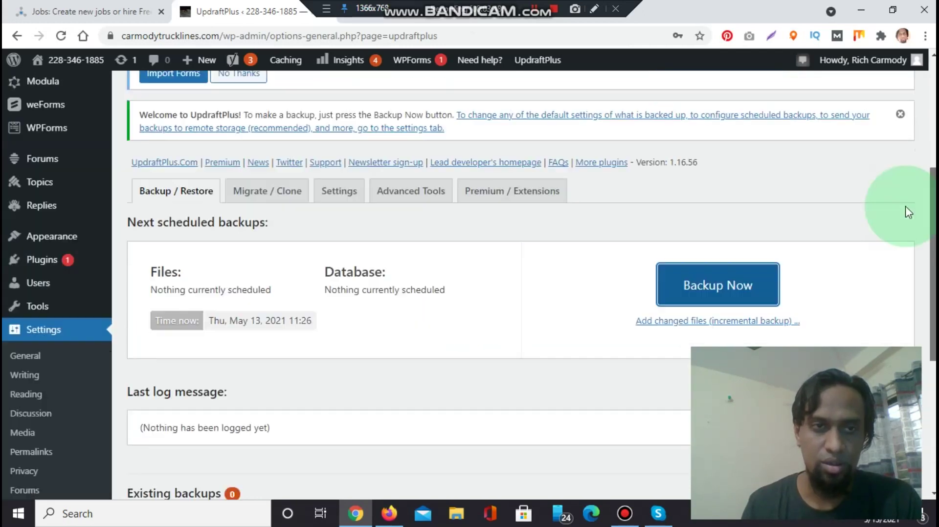
scroll(916, 271, "down", 3)
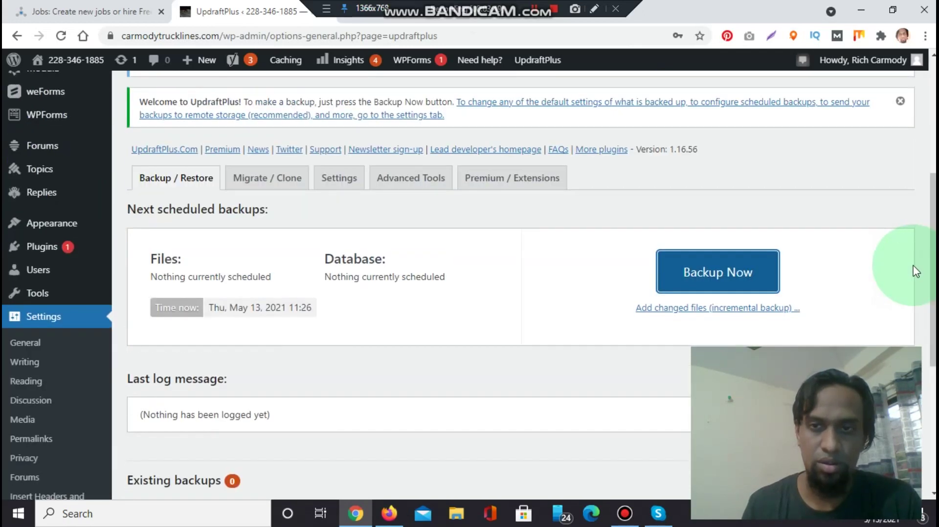
Run a new backup despite the unsaved settings, including the database and files and allowing only manual deletion.
left_click(704, 286)
left_click(538, 144)
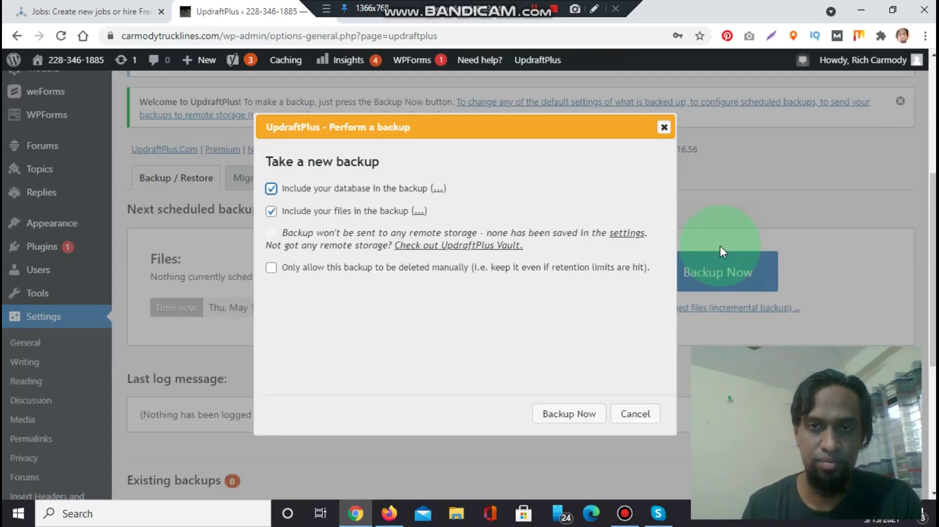
left_click(705, 242)
left_click(415, 294)
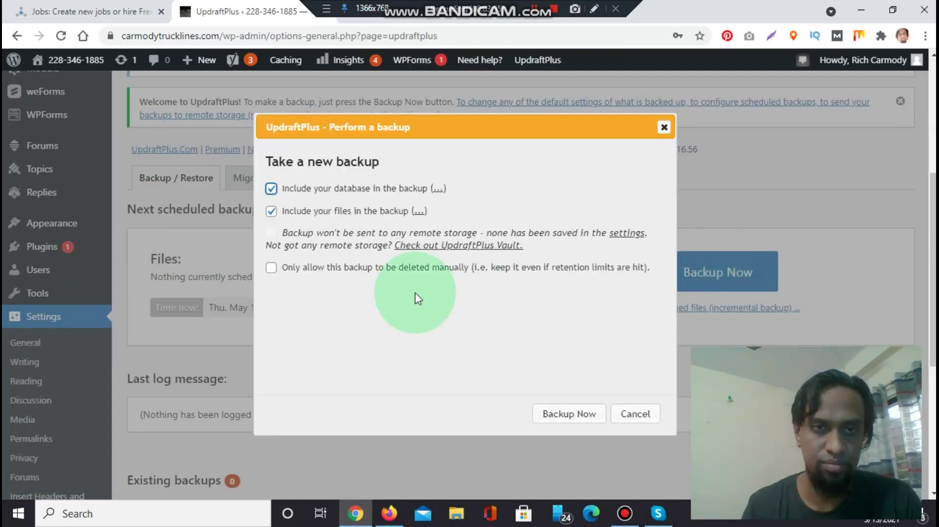
left_click(271, 269)
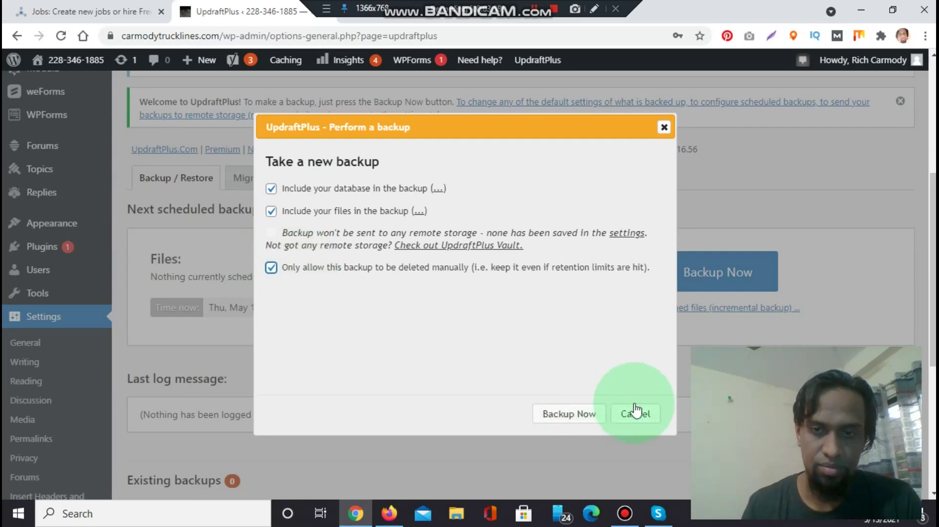
left_click(566, 415)
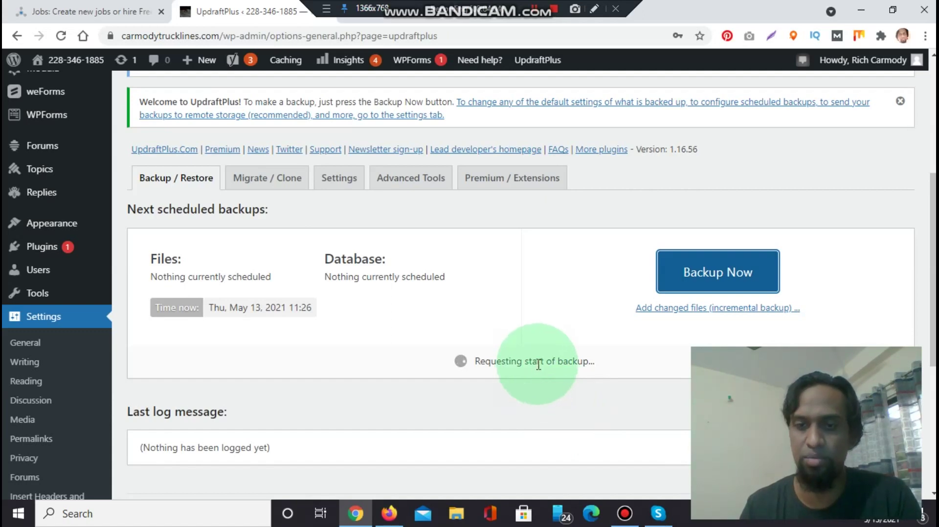
Examine the last log message and the new backup set listed under Existing backups.
scroll(567, 336, "down", 2)
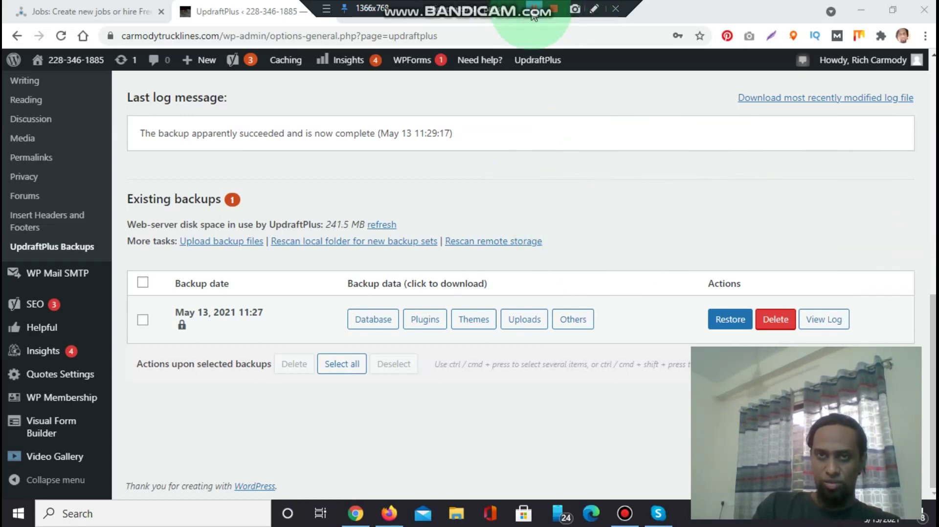
scroll(887, 215, "up", 3)
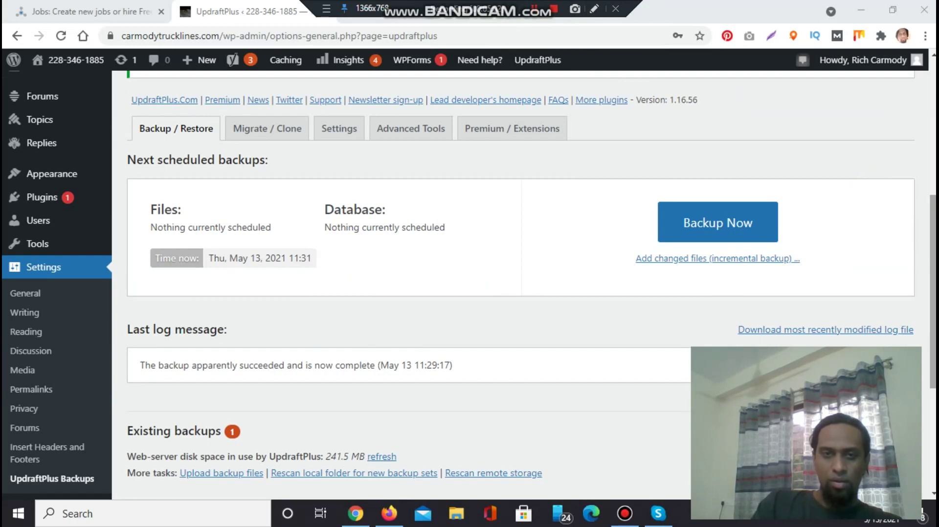
scroll(888, 215, "down", 3)
scroll(468, 285, "down", 1)
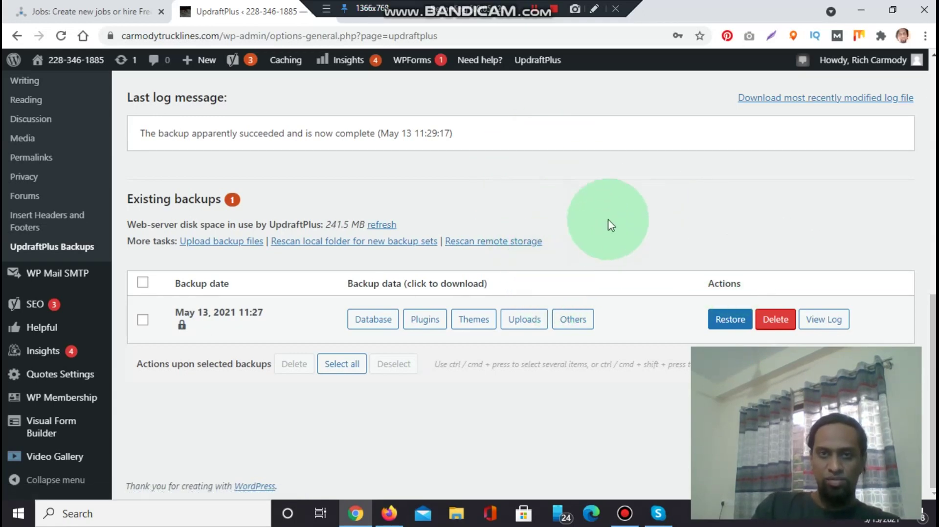
left_click_drag(932, 386, 929, 98)
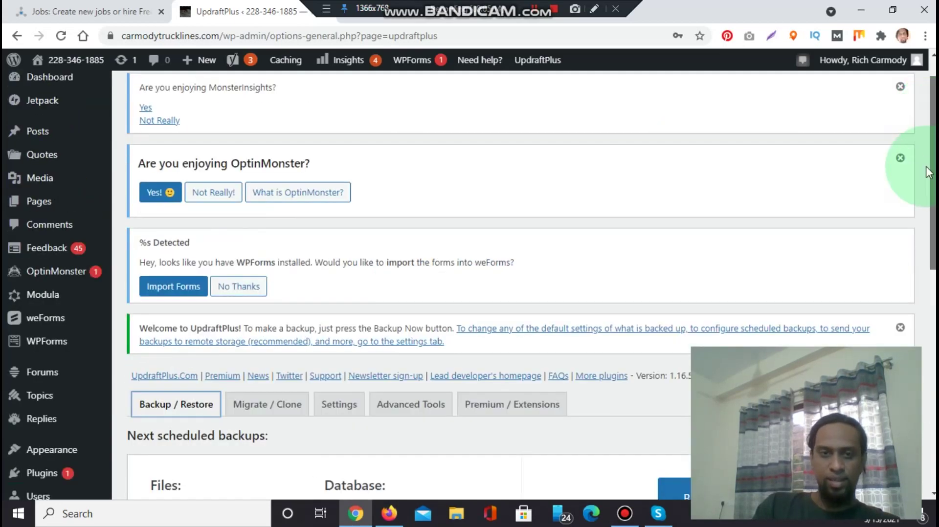
scroll(925, 166, "down", 2)
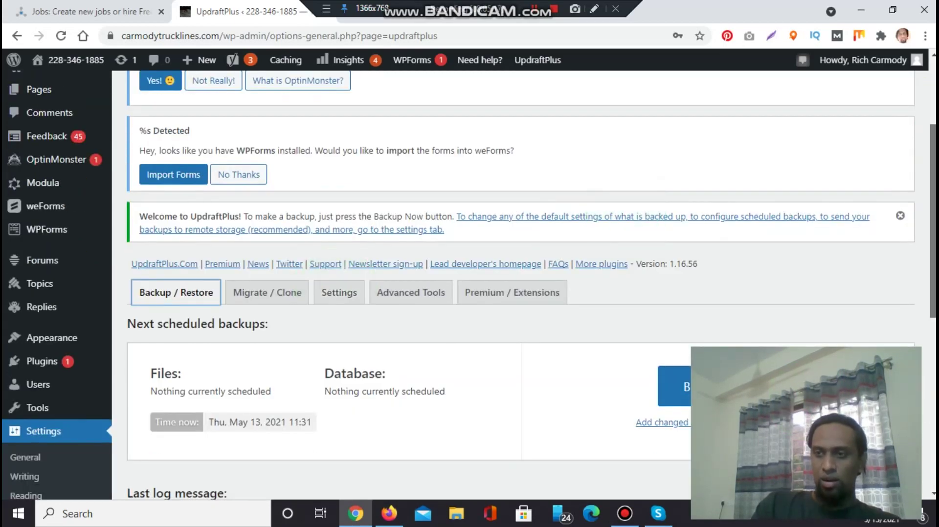
scroll(521, 284, "down", 7)
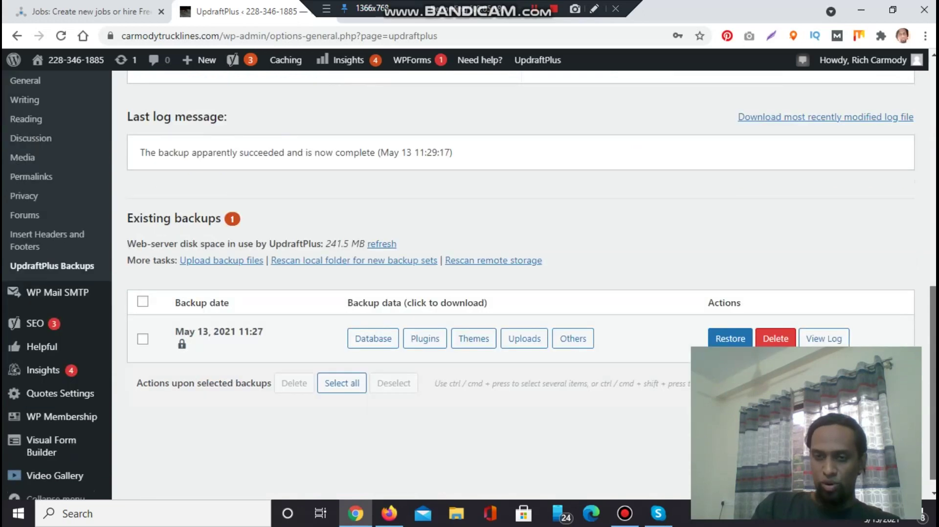
Delete the May 13, 2021 11:27 backup set from UpdraftPlus.
scroll(537, 244, "down", 1)
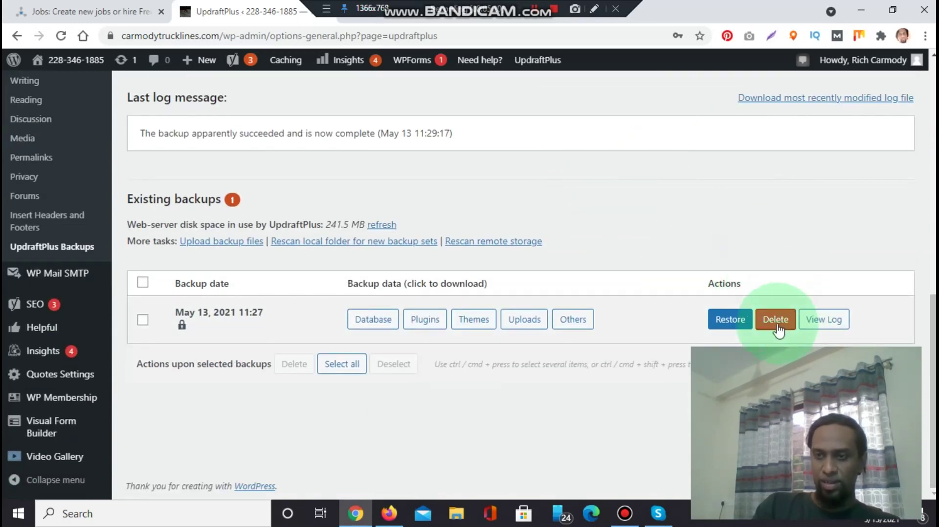
left_click(777, 320)
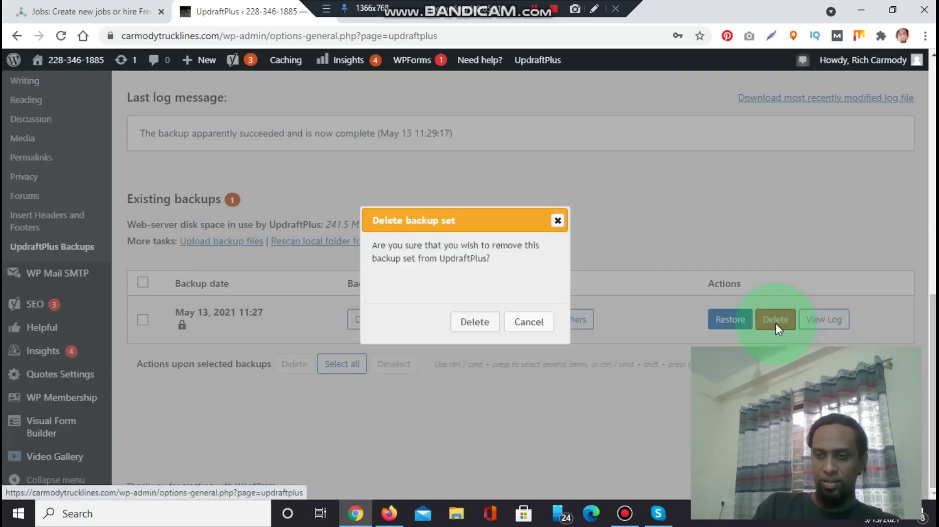
left_click(491, 313)
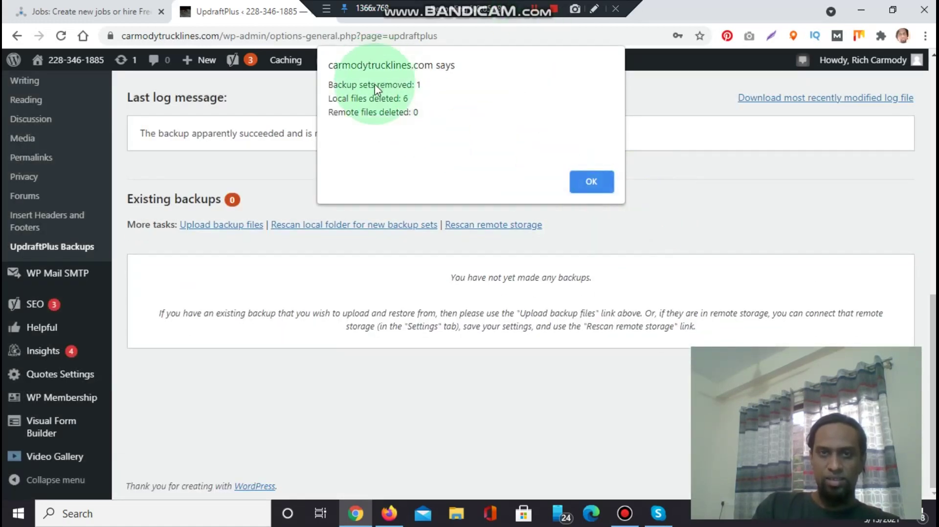
left_click(588, 181)
Open the UpdraftPlus backup settings and choose Dropbox as the remote storage.
left_click_drag(932, 347, 932, 218)
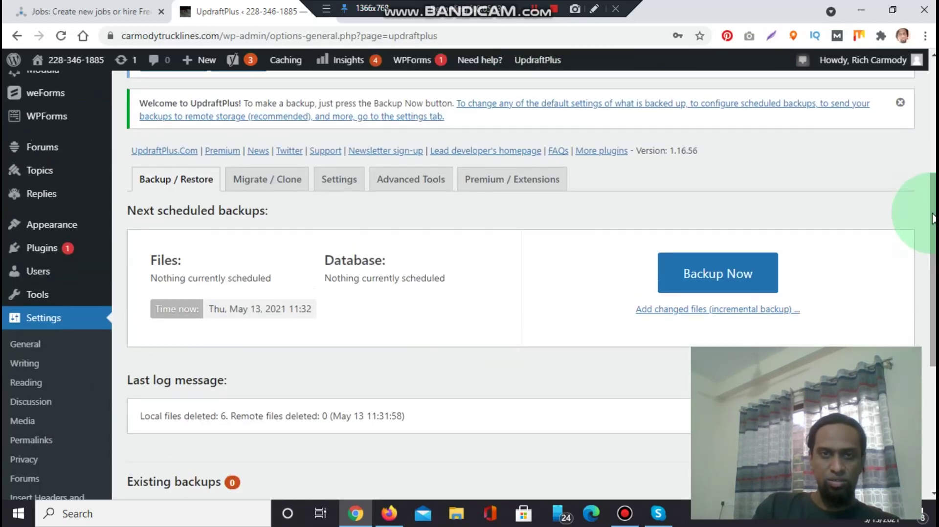
left_click(340, 188)
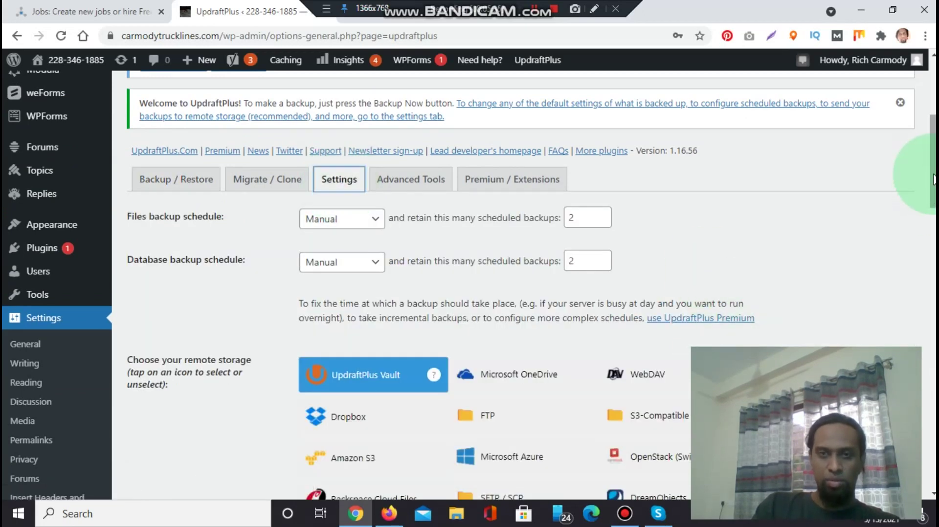
left_click_drag(933, 179, 932, 225)
left_click(347, 196)
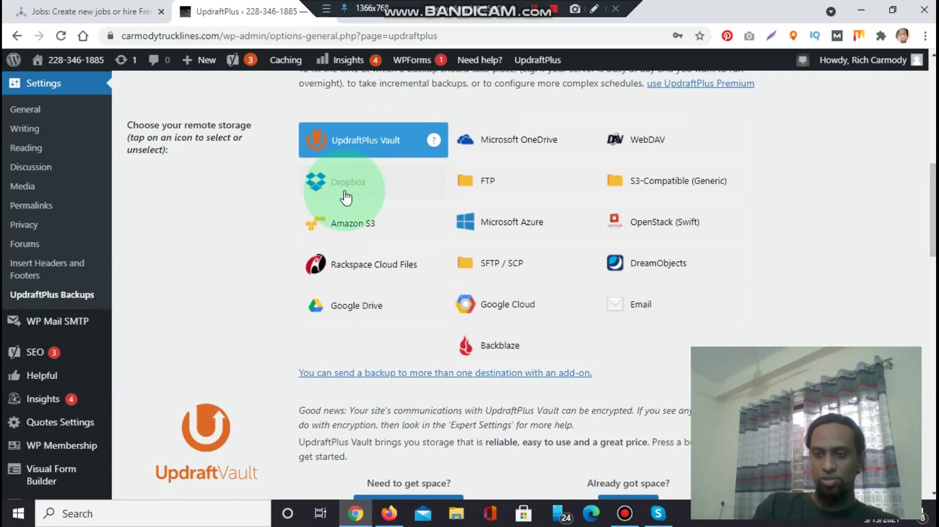
left_click(357, 190)
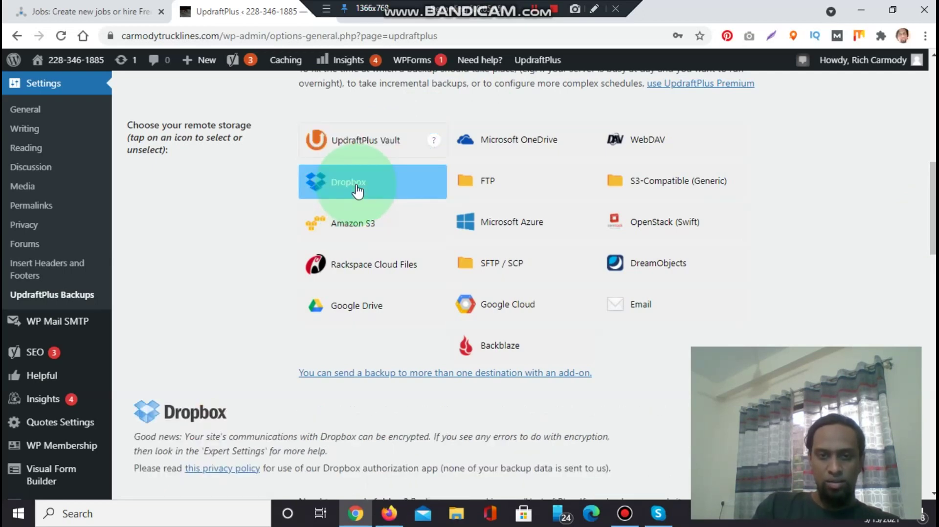
scroll(719, 372, "down", 1)
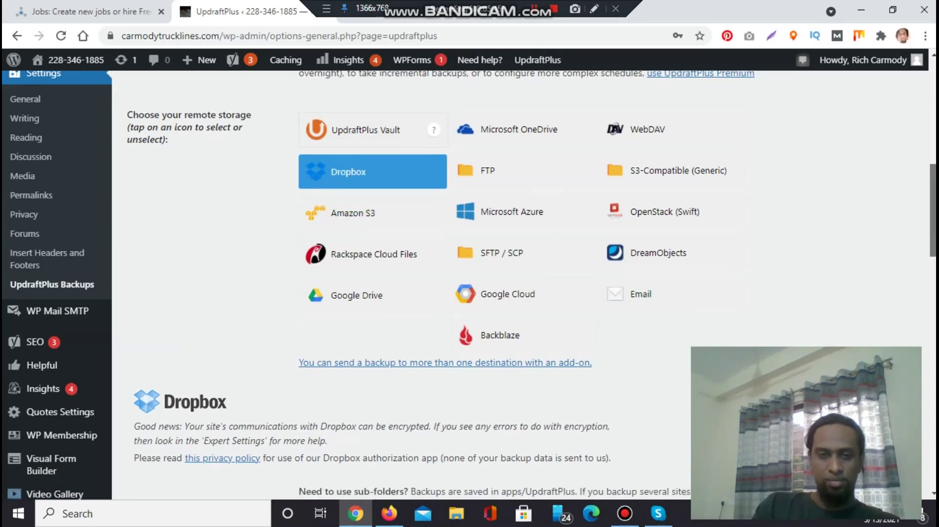
scroll(469, 284, "down", 6)
scroll(933, 298, "up", 2)
left_click_drag(933, 298, 933, 462)
left_click(304, 202)
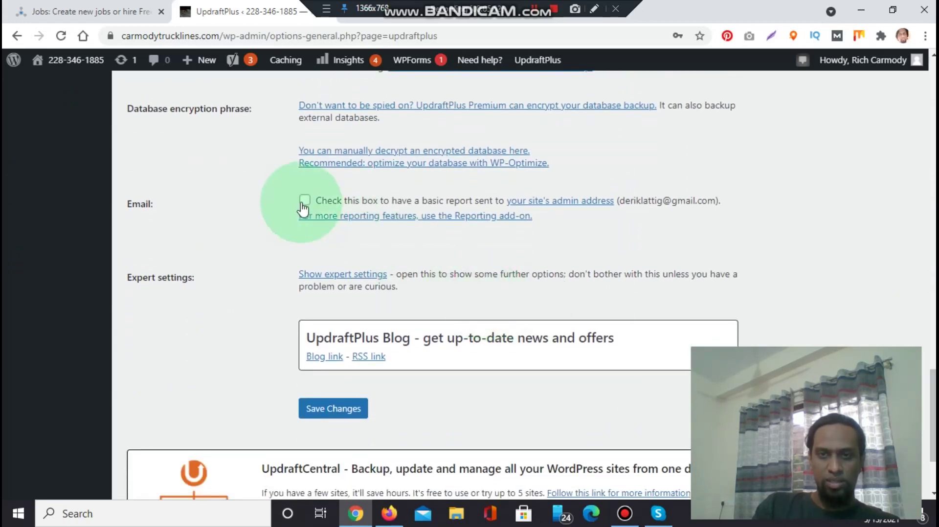
left_click(304, 201)
left_click(304, 202)
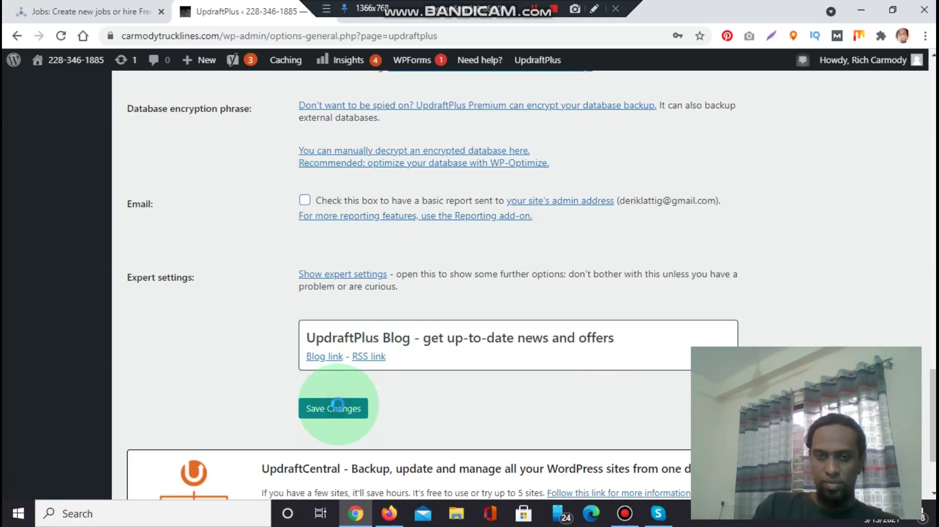
Save the backup settings and sign in to the Dropbox account through the remote storage authorization link.
left_click(338, 408)
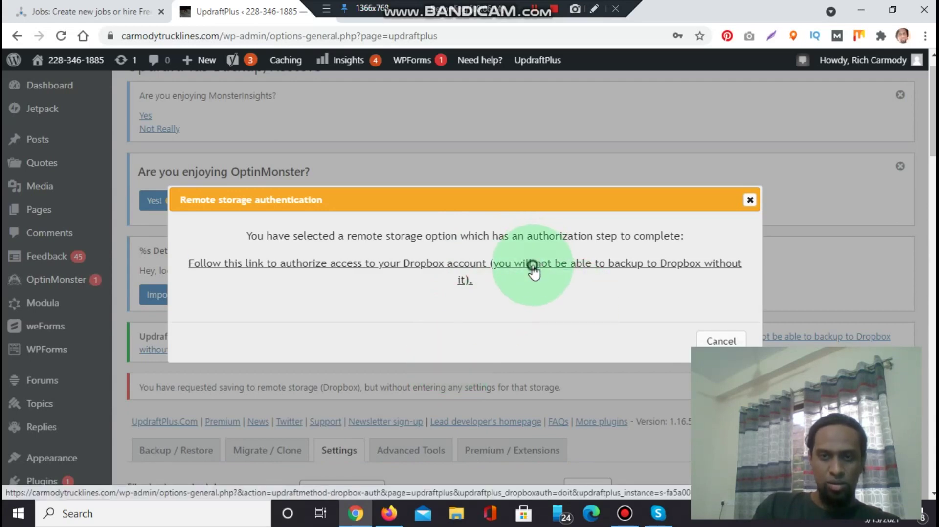
left_click(534, 272)
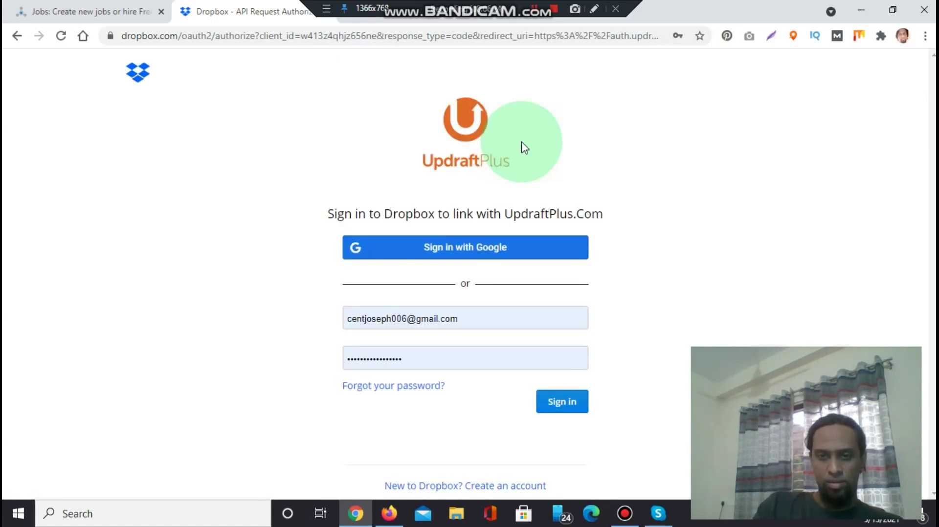
left_click(563, 402)
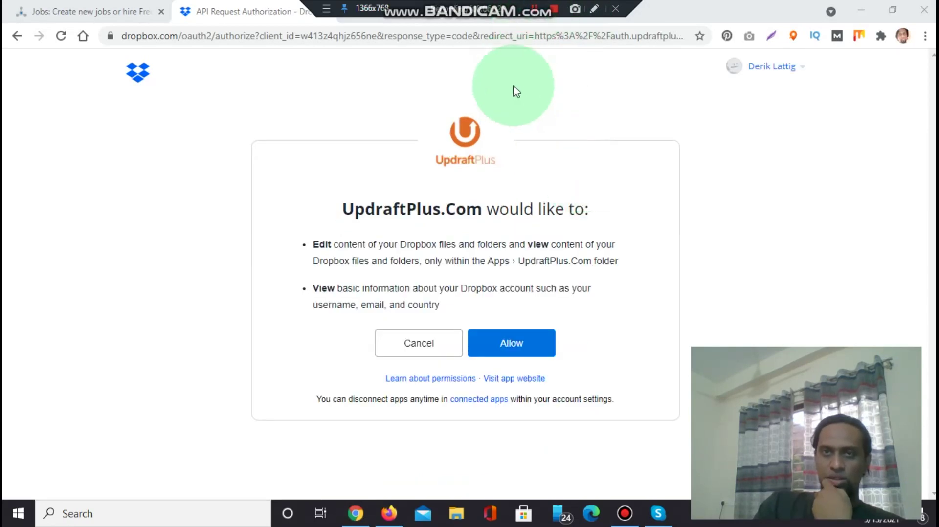
Allow UpdraftPlus.Com to access the Dropbox account and check the authentication notice in WordPress.
left_click(511, 343)
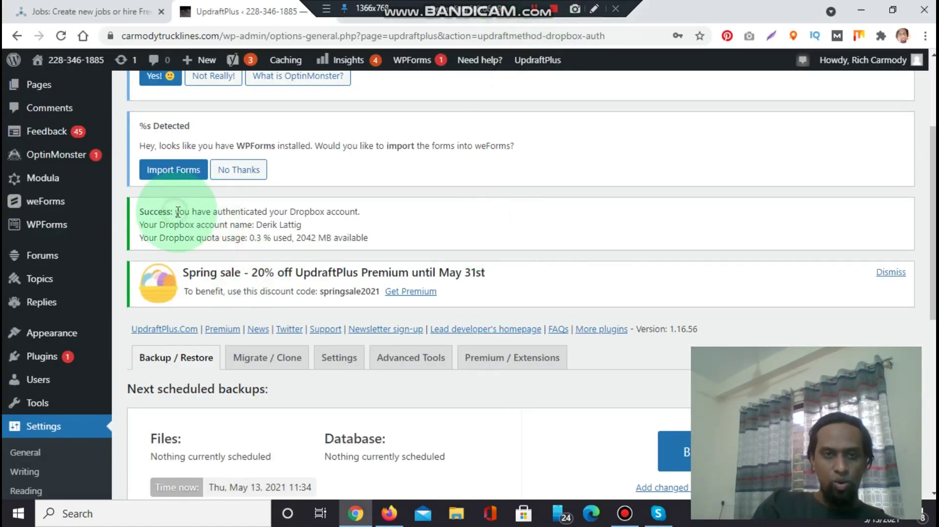
left_click_drag(175, 211, 360, 213)
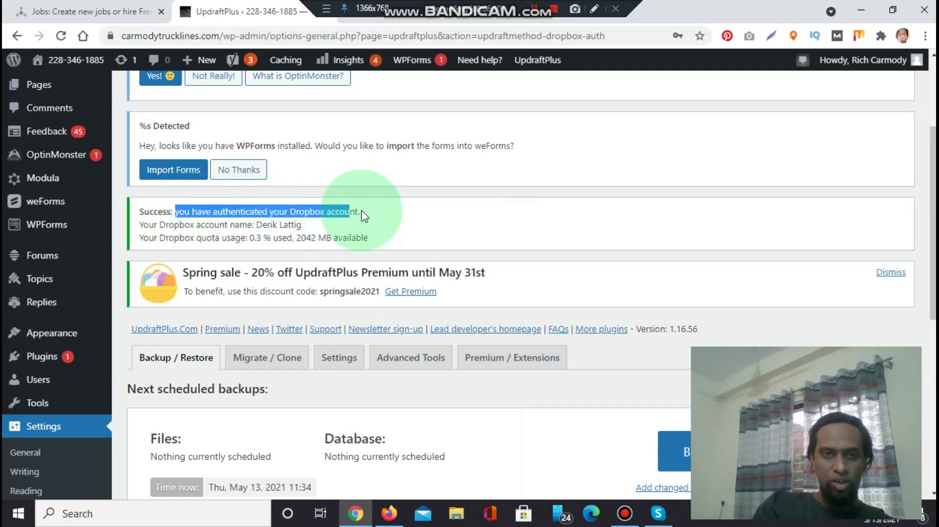
left_click(238, 218)
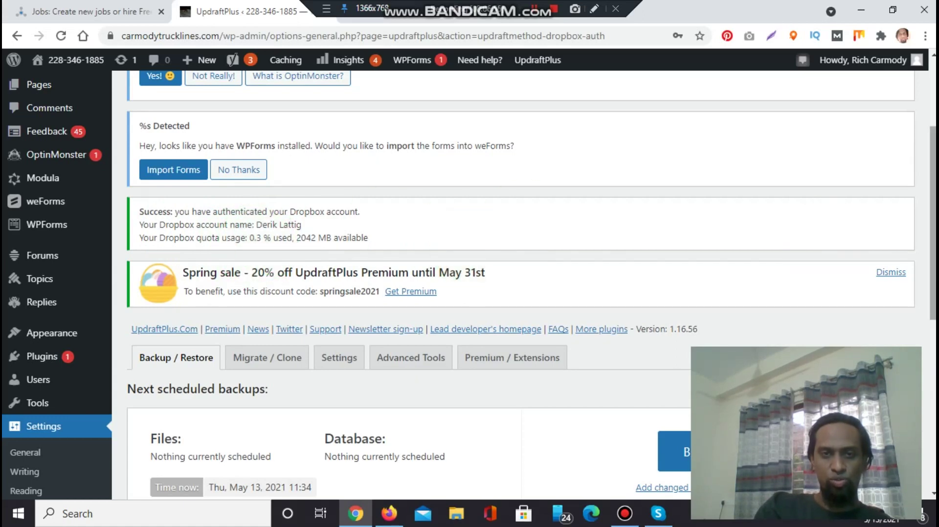
Run a new backup of the database and files, sent to remote storage and only allowed to be deleted manually.
scroll(932, 223, "down", 5)
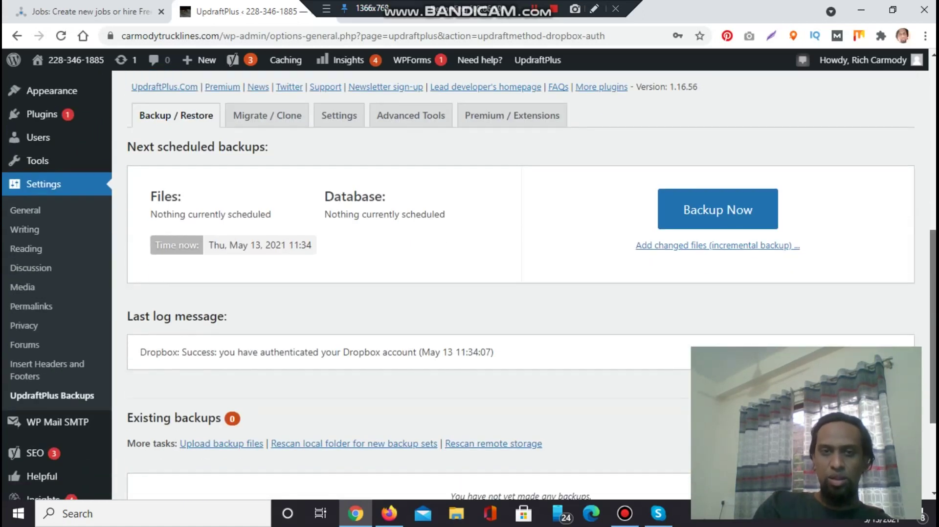
scroll(929, 251, "up", 4)
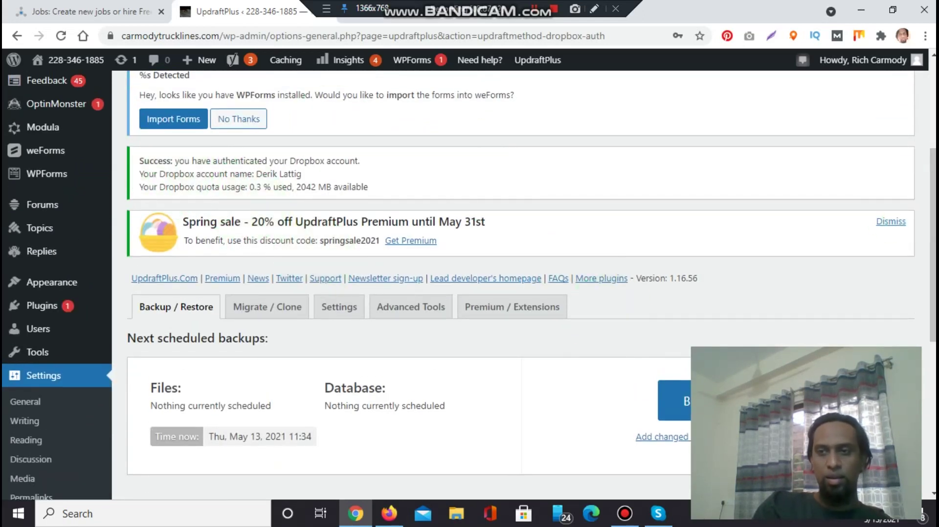
scroll(932, 244, "down", 1)
scroll(687, 227, "down", 3)
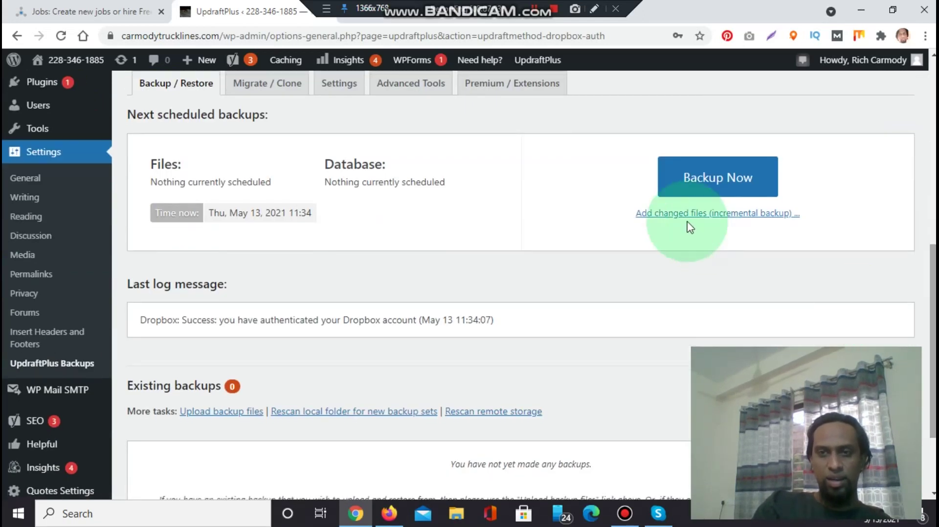
left_click(713, 188)
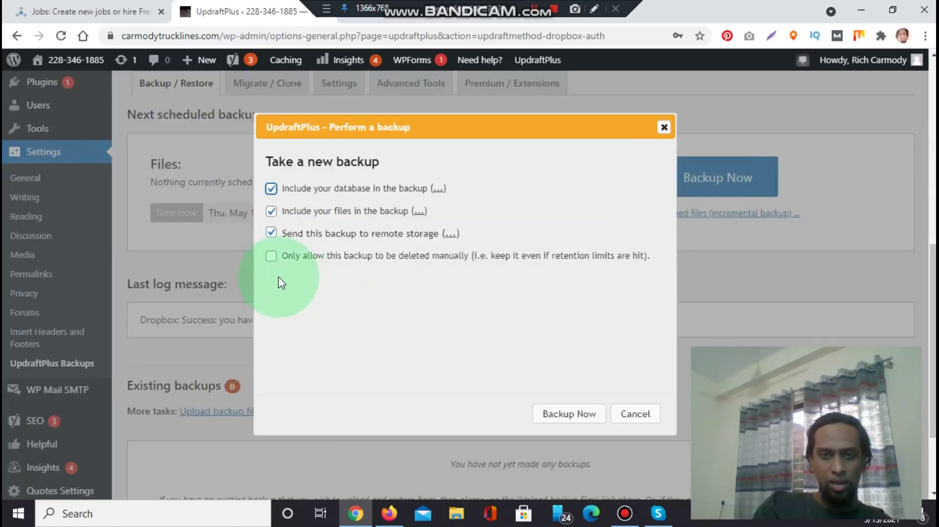
left_click(271, 256)
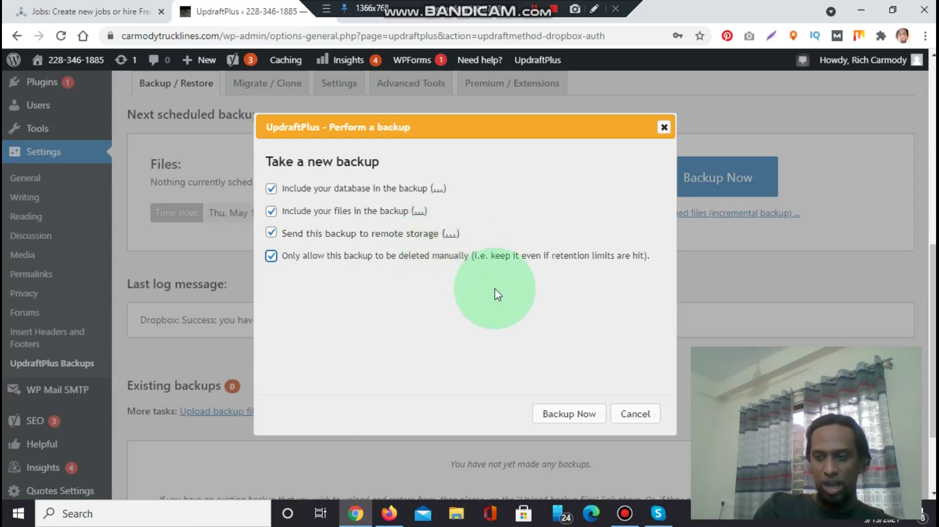
left_click(562, 417)
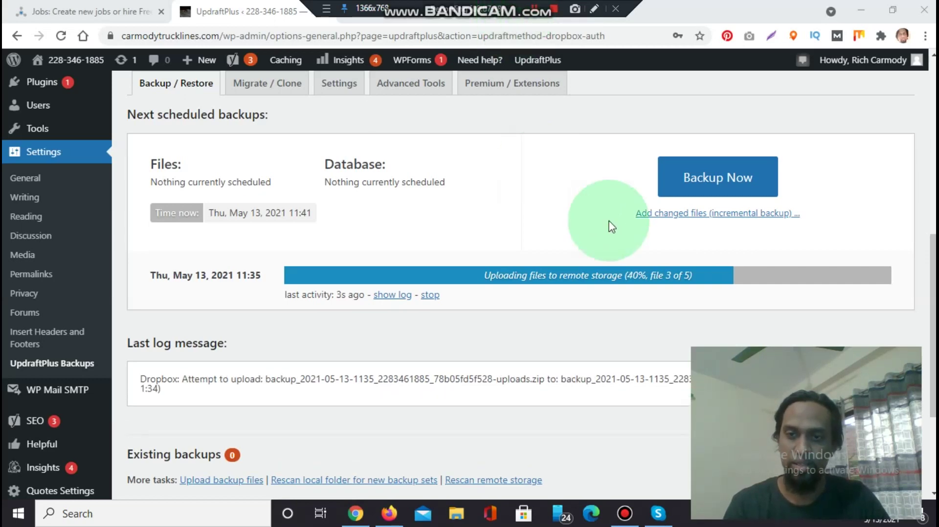
left_click(534, 12)
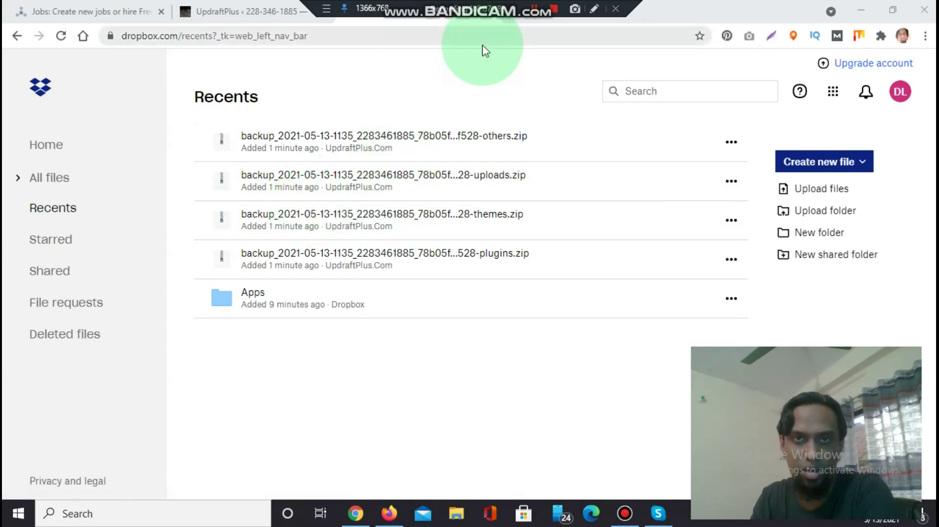
Compare the UpdraftPlus upload progress with the recent files in Dropbox and show the file options for the database backup.
left_click(259, 12)
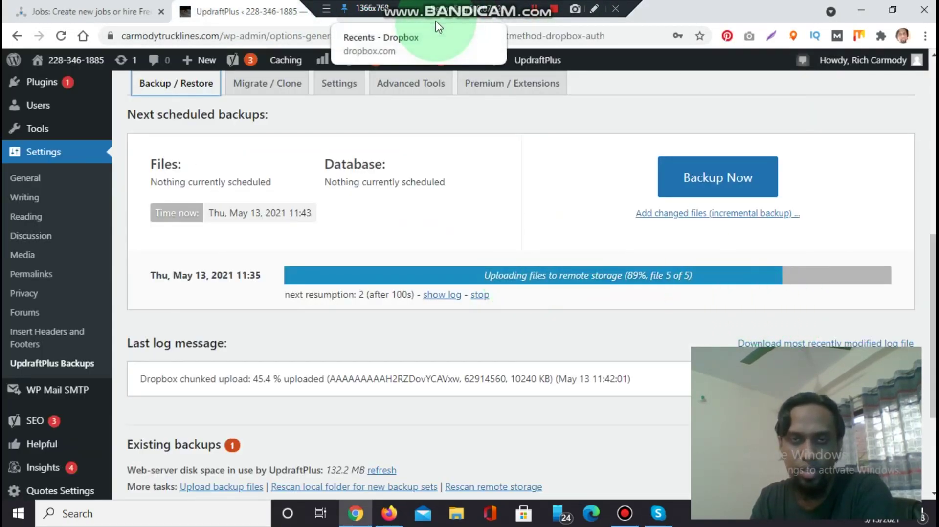
left_click(436, 15)
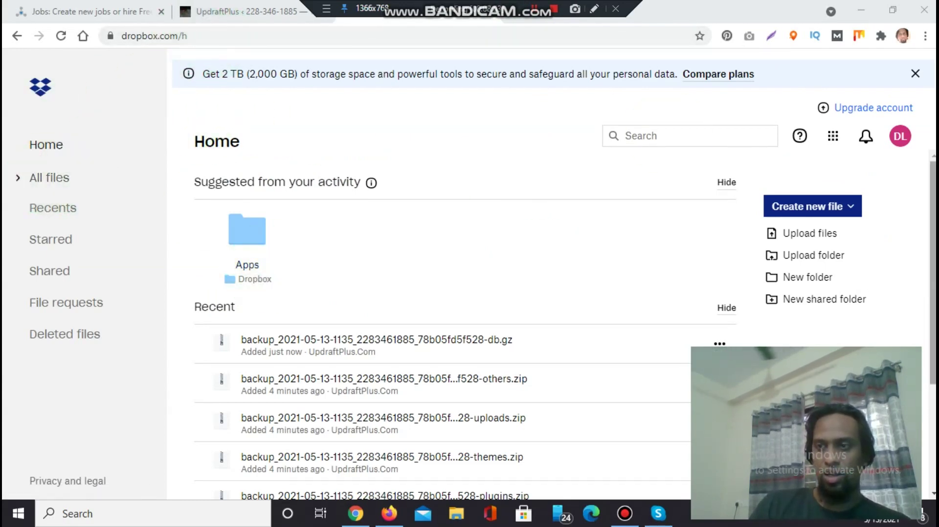
scroll(714, 320, "down", 1)
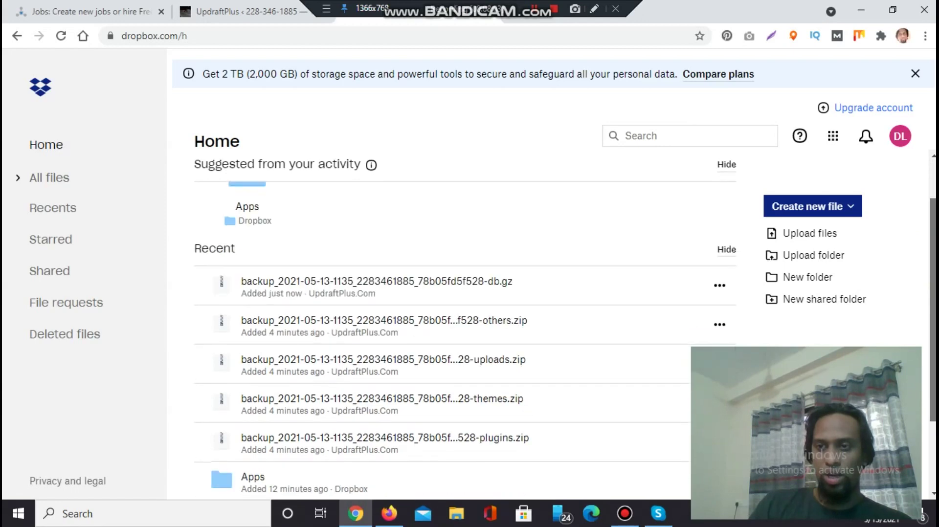
left_click(718, 290)
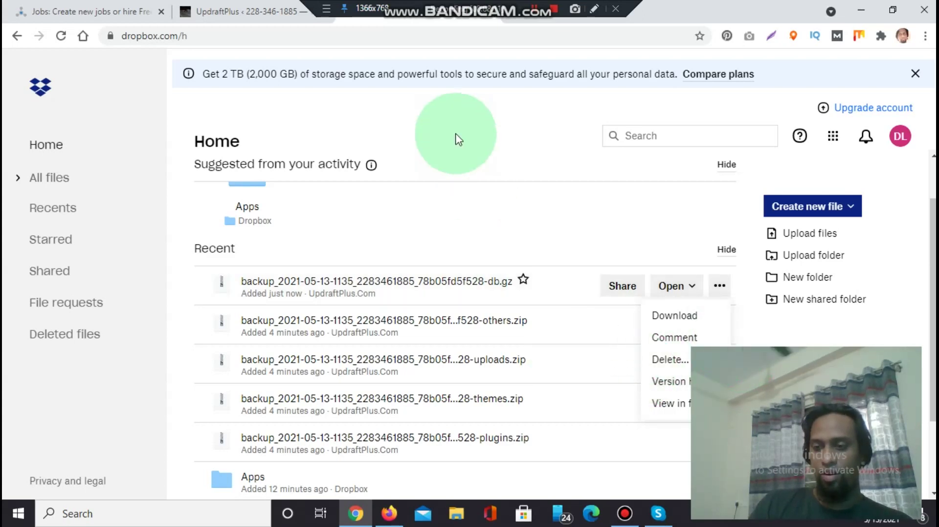
Return to UpdraftPlus, check the backup log and existing backups, and examine the remote storage choices in its settings.
left_click(242, 7)
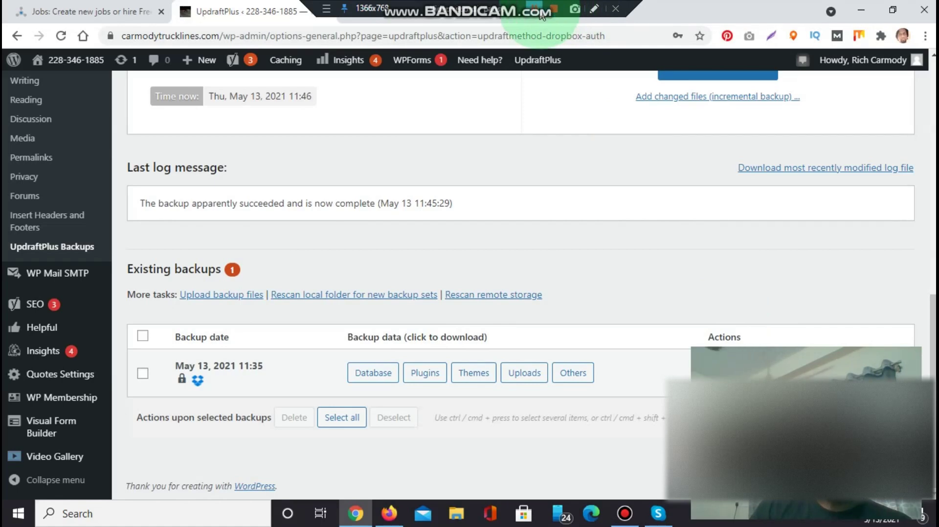
scroll(496, 318, "up", 5)
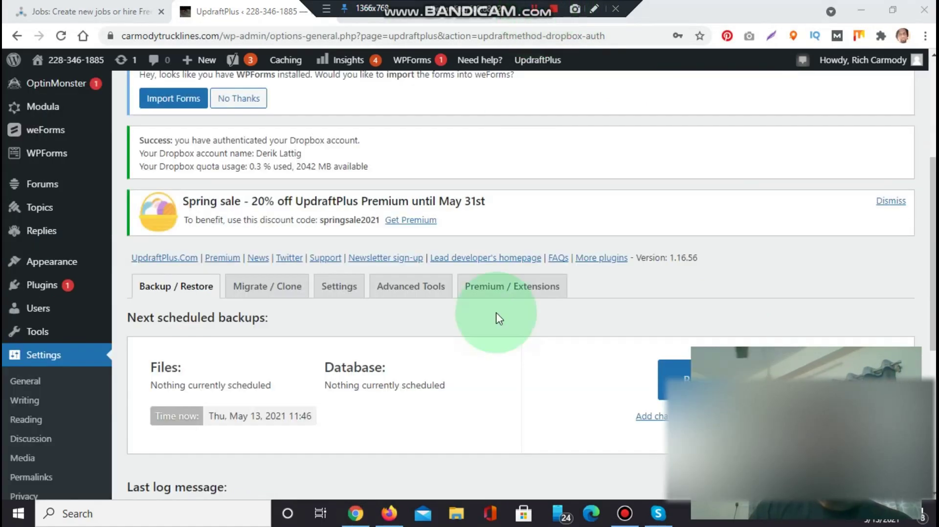
left_click(326, 284)
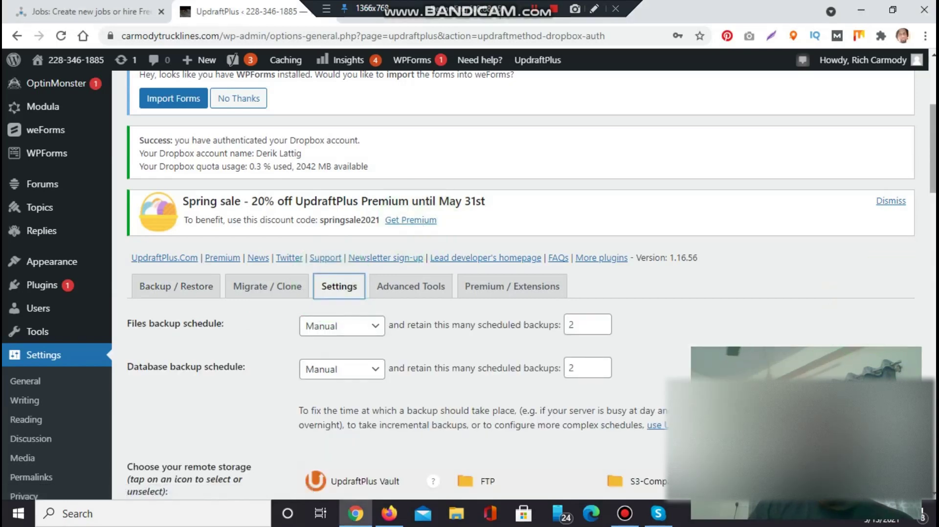
scroll(496, 318, "down", 5)
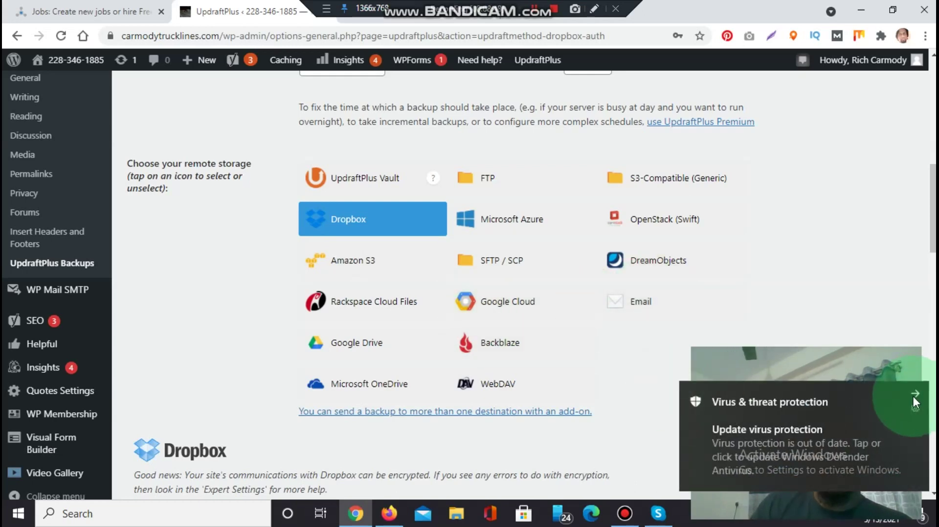
left_click(913, 396)
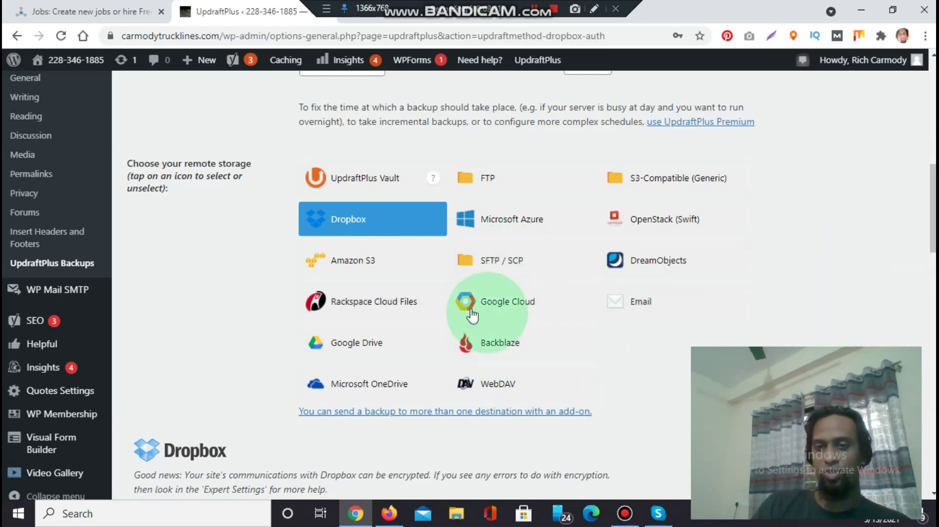
left_click(542, 16)
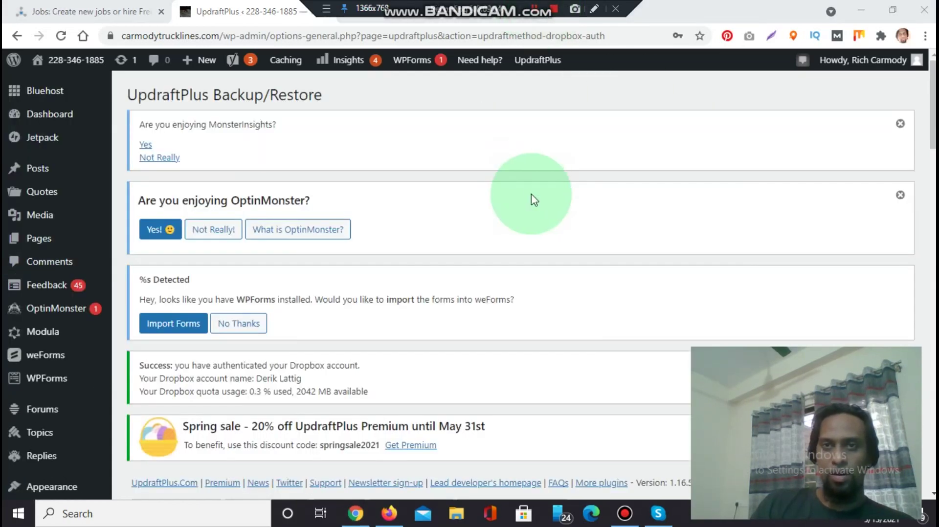